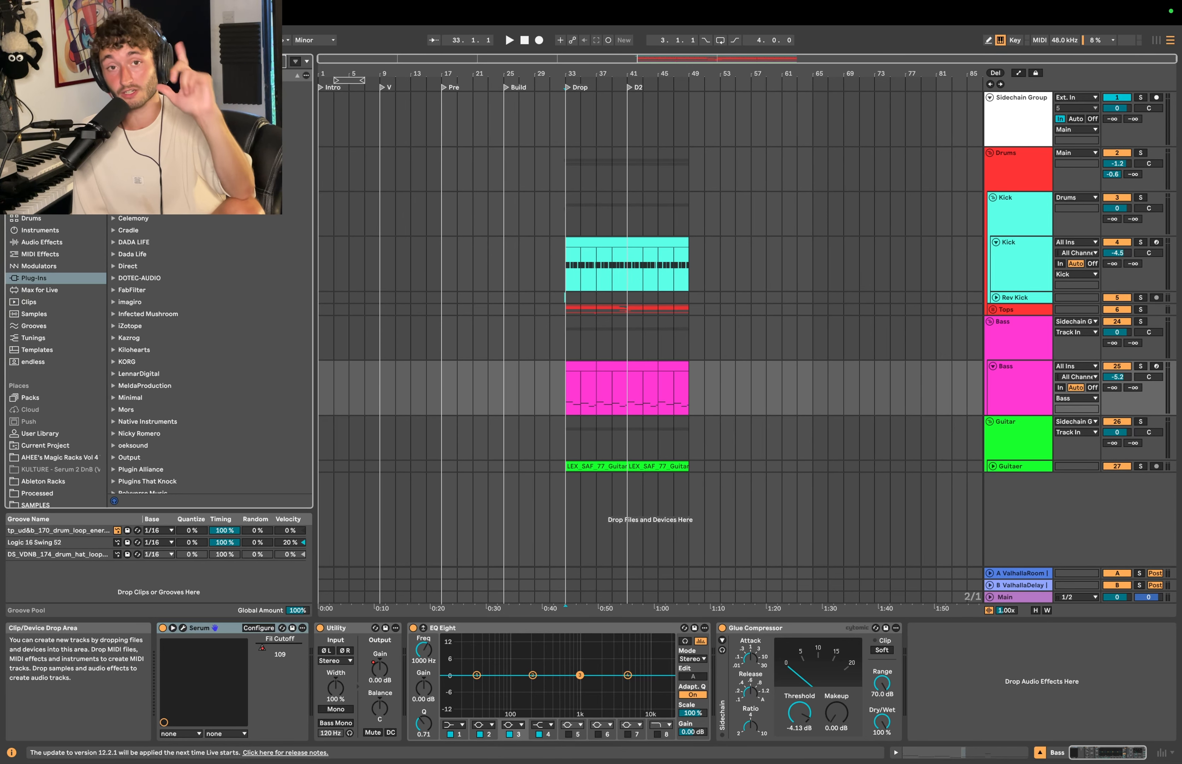
Step: Play the drop from bar 32 with the Kick track soloed, switching the solo to the Bass track
click(561, 338)
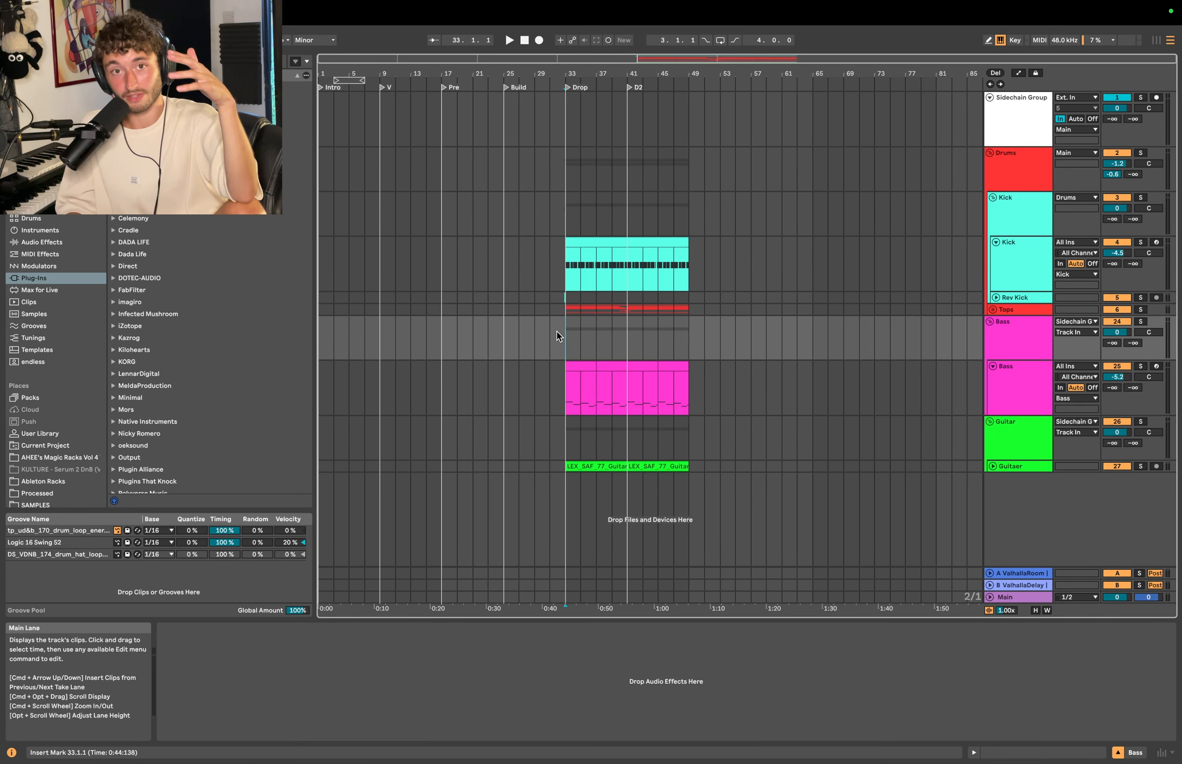
key(plus)
key(plus)
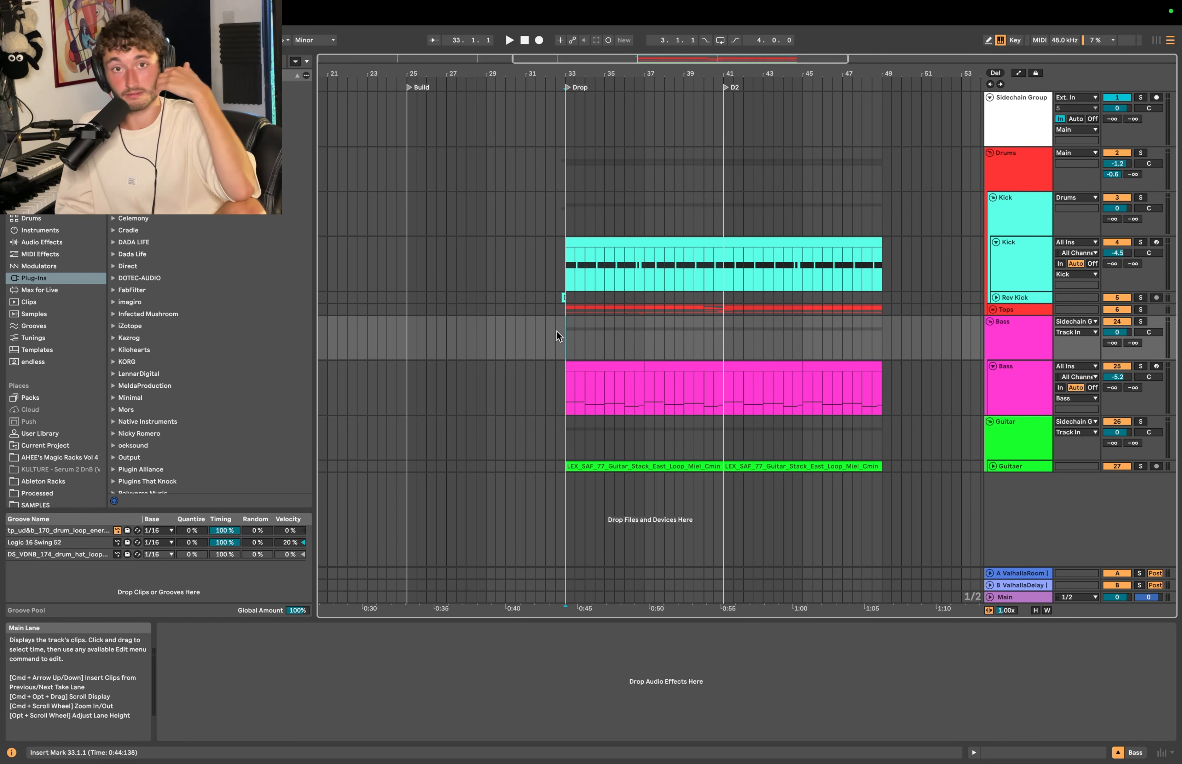
key(minus)
click(503, 259)
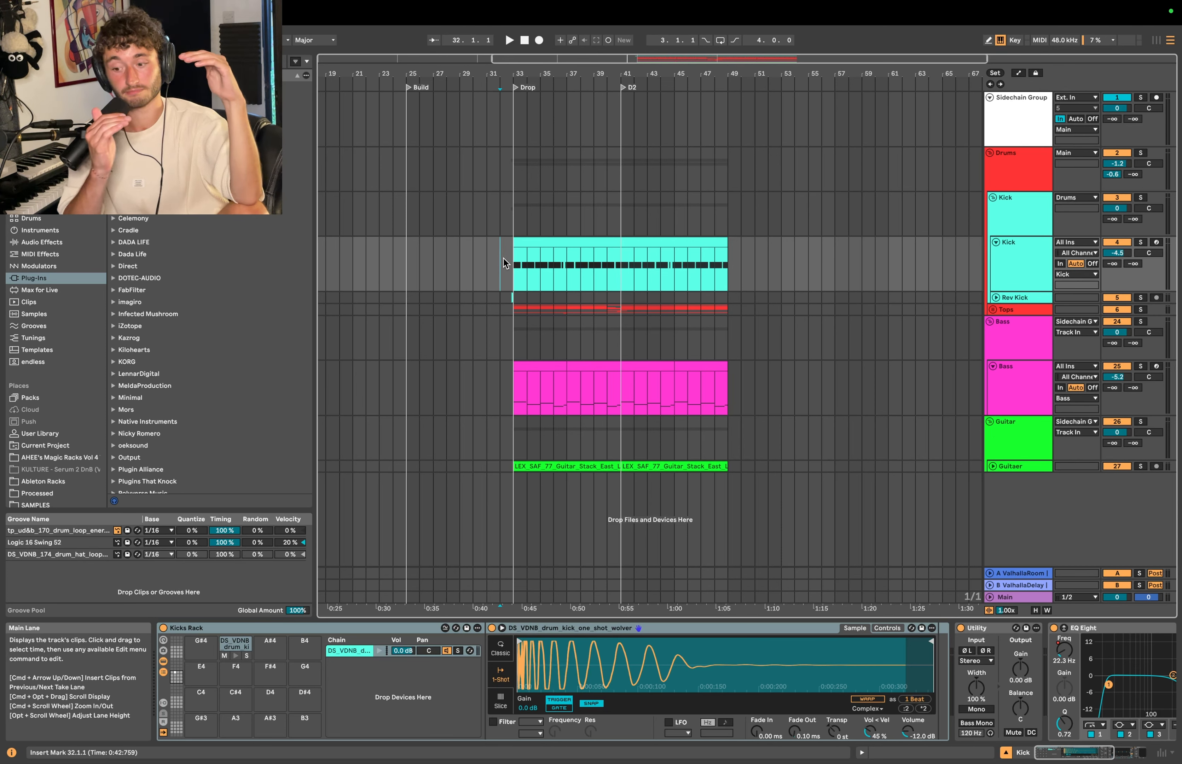
key(space)
click(1139, 242)
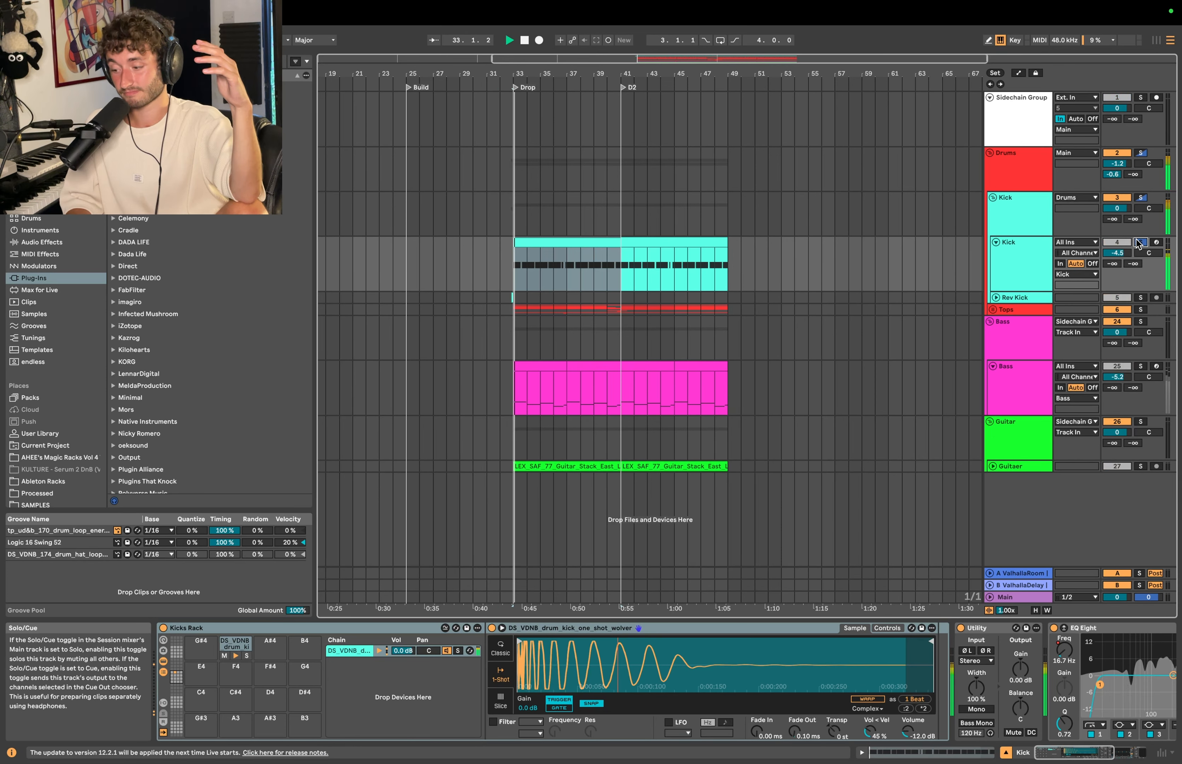
click(1141, 366)
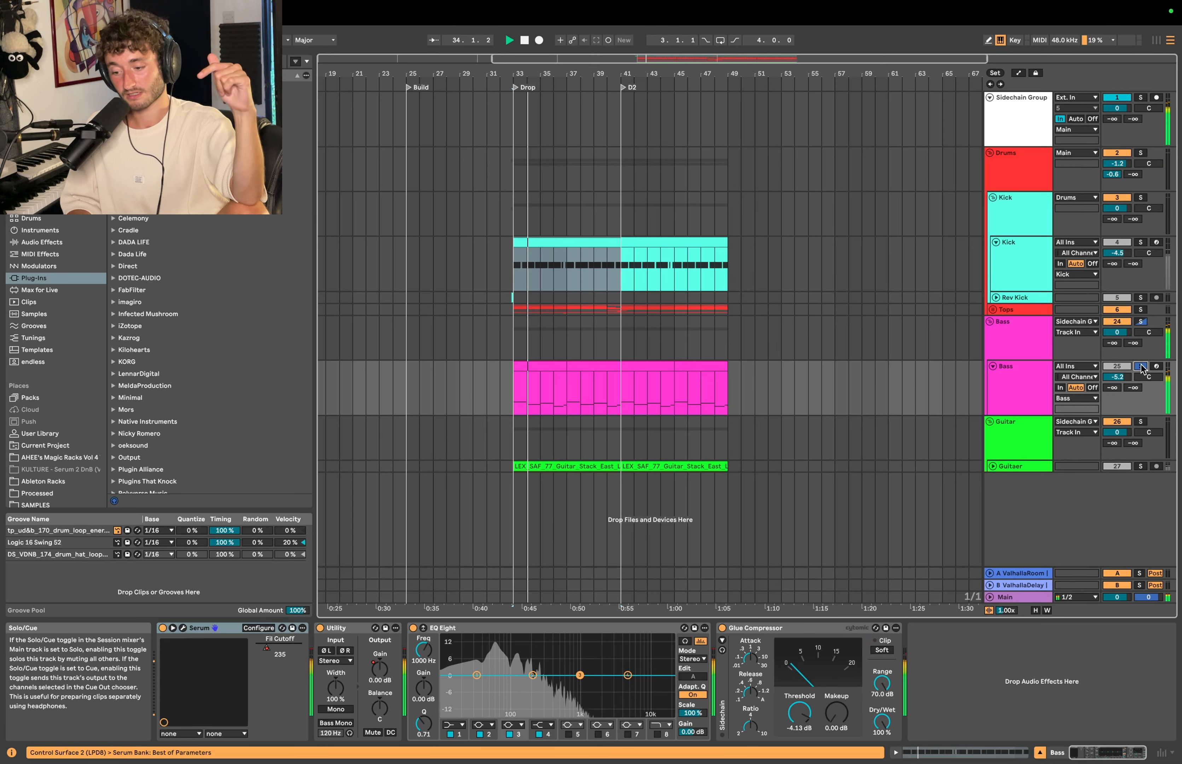
Step: Examine the device chains of the Bass and Kick tracks and the kick clips around the Drop locator
click(1008, 374)
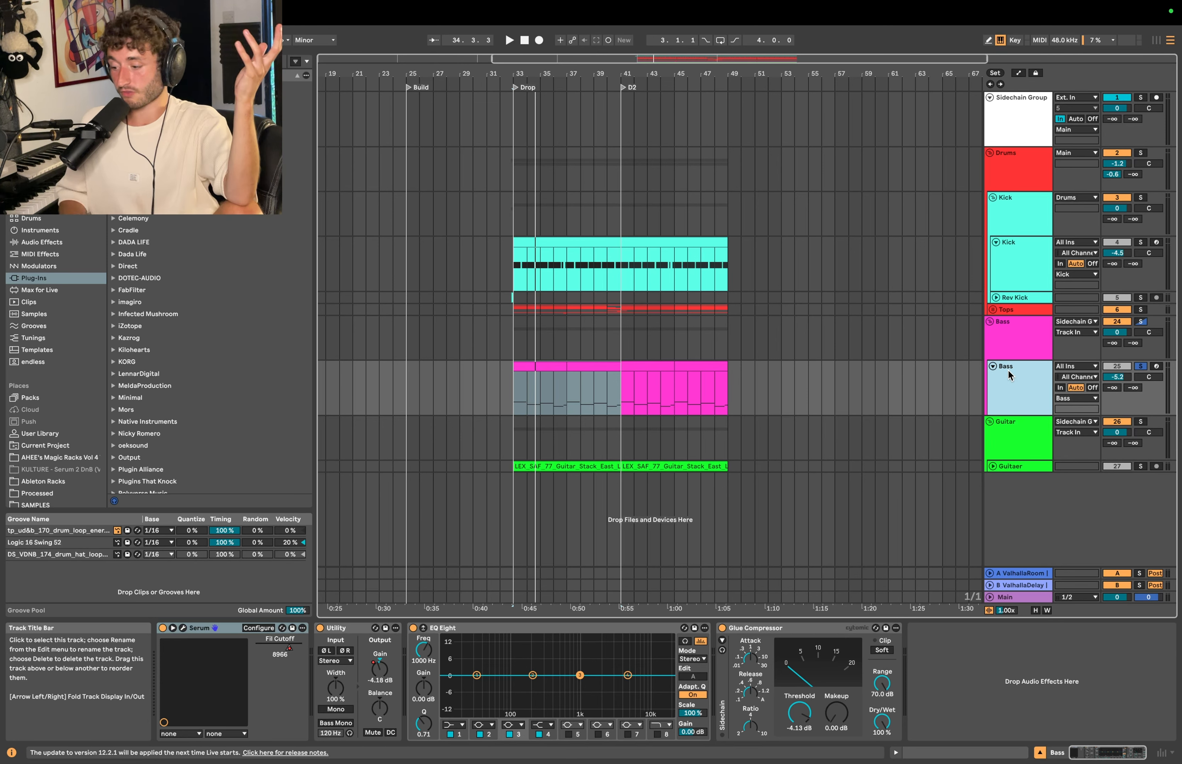
click(1024, 252)
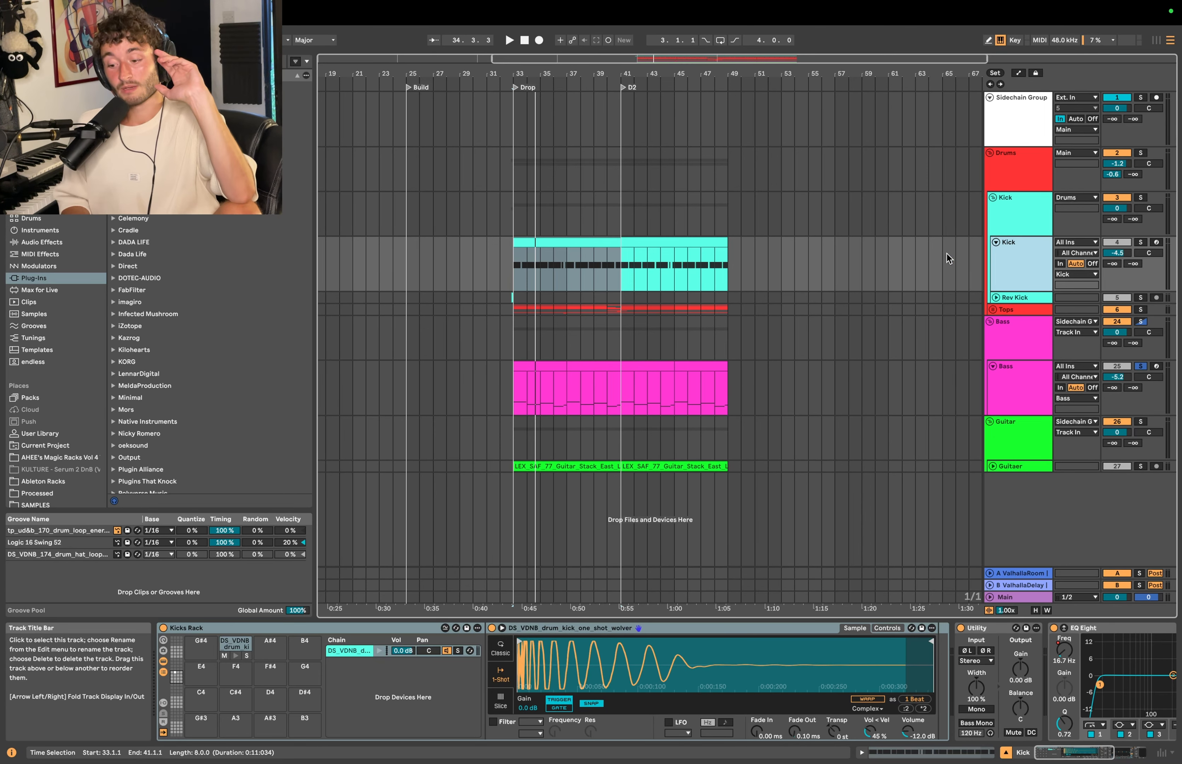
scroll(534, 256, right, 1)
click(495, 256)
scroll(495, 255, up, 3)
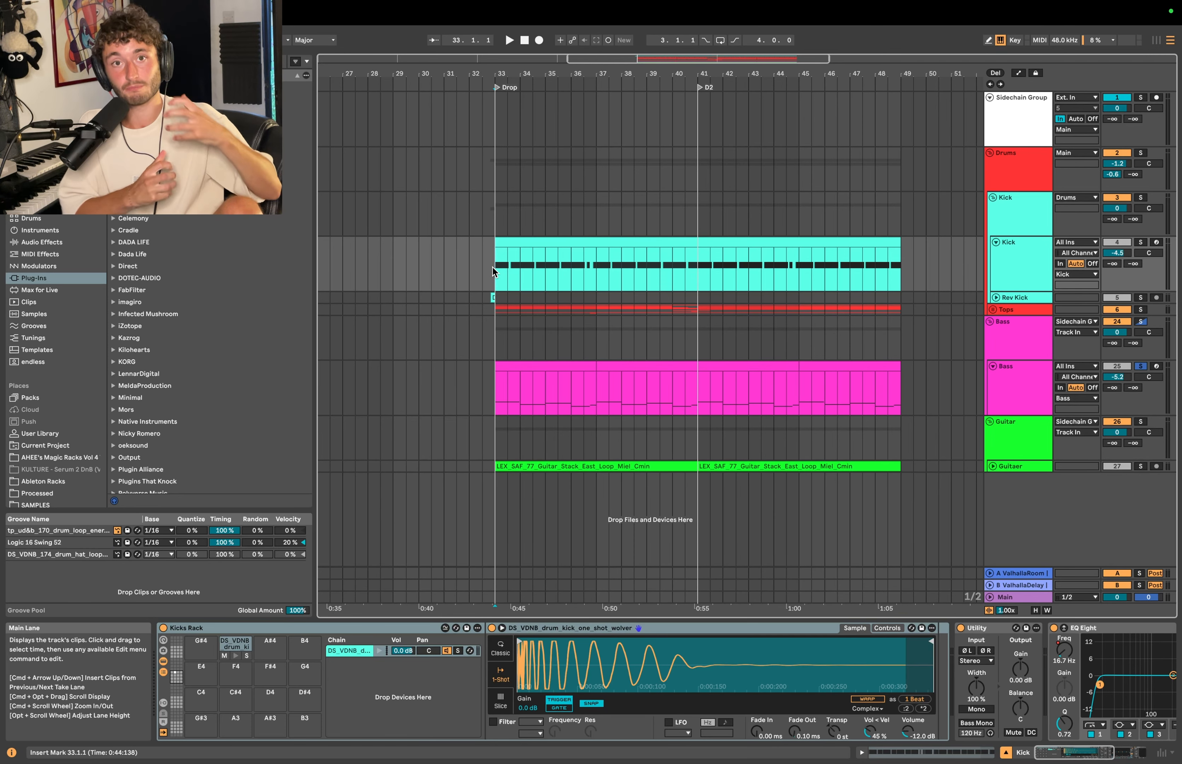
scroll(498, 259, down, 3)
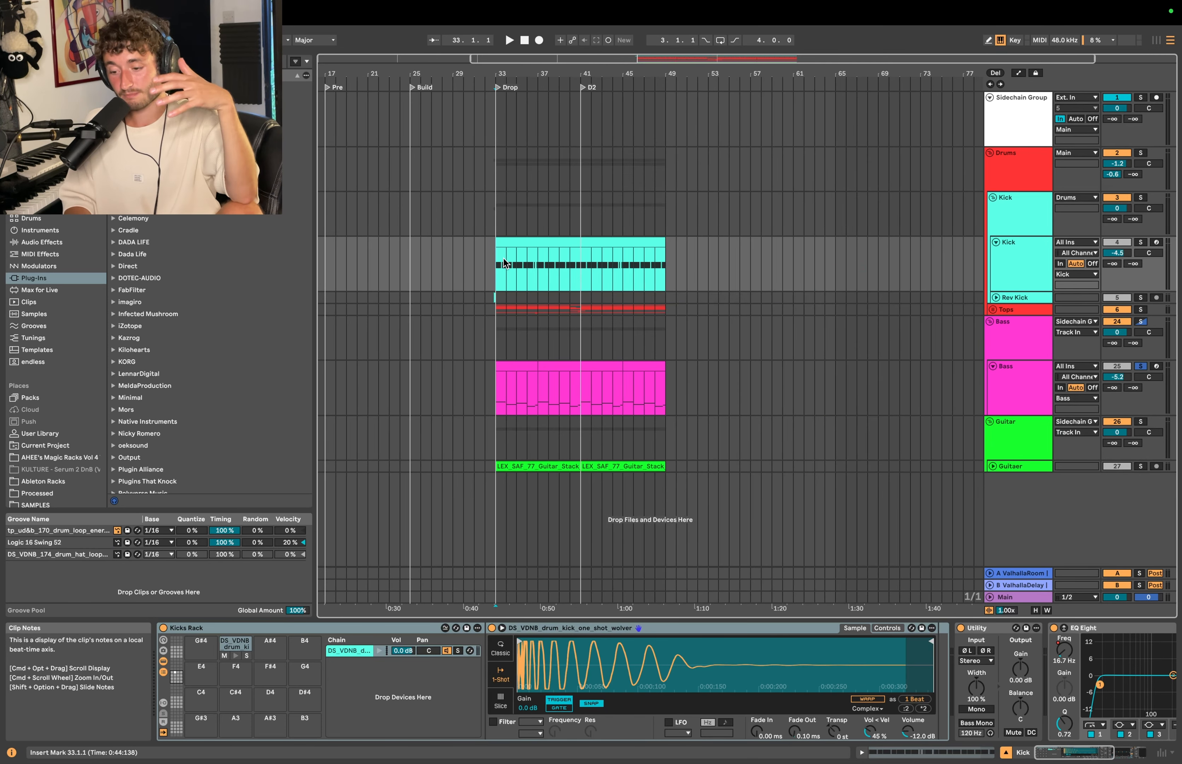
scroll(502, 259, up, 5)
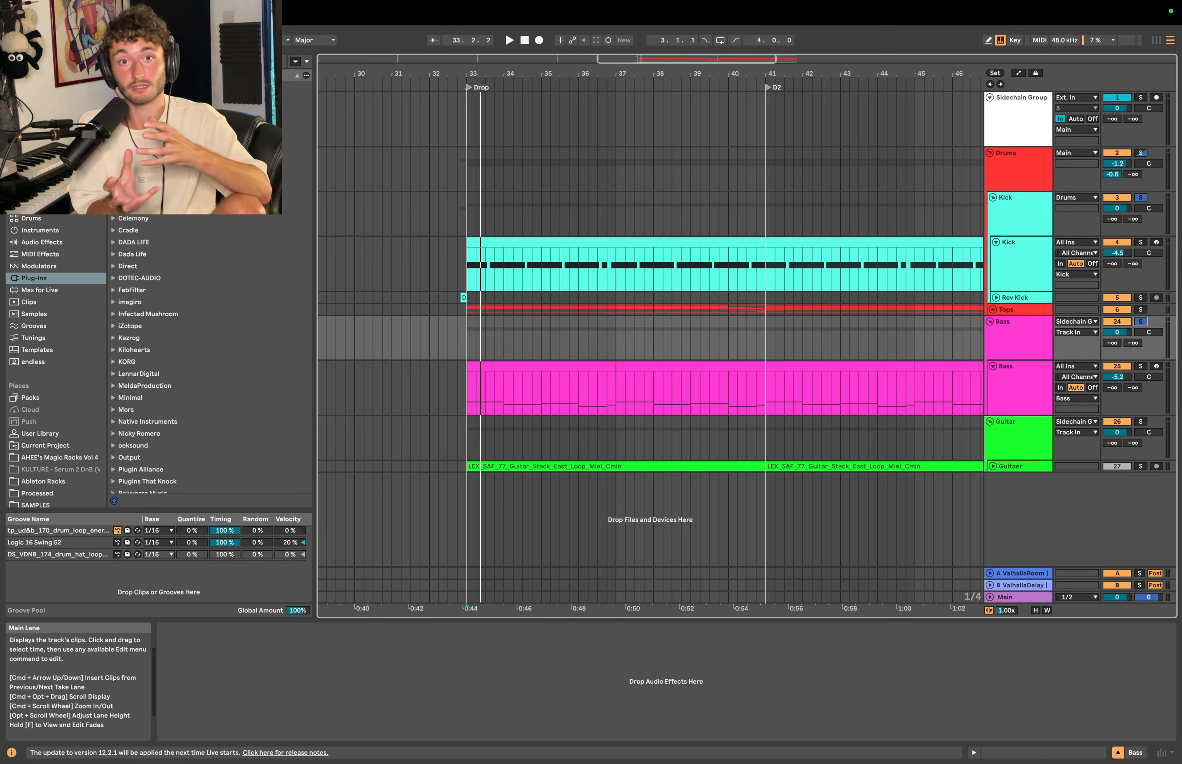
click(427, 259)
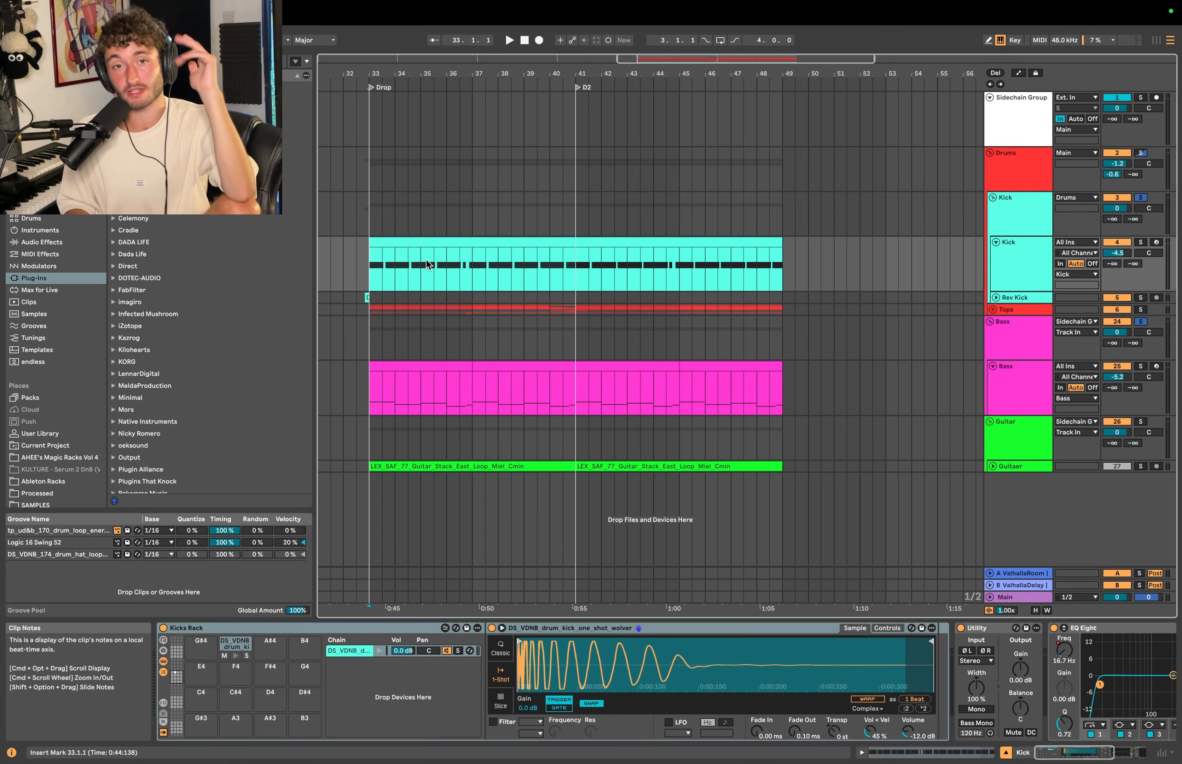
scroll(426, 259, up, 5)
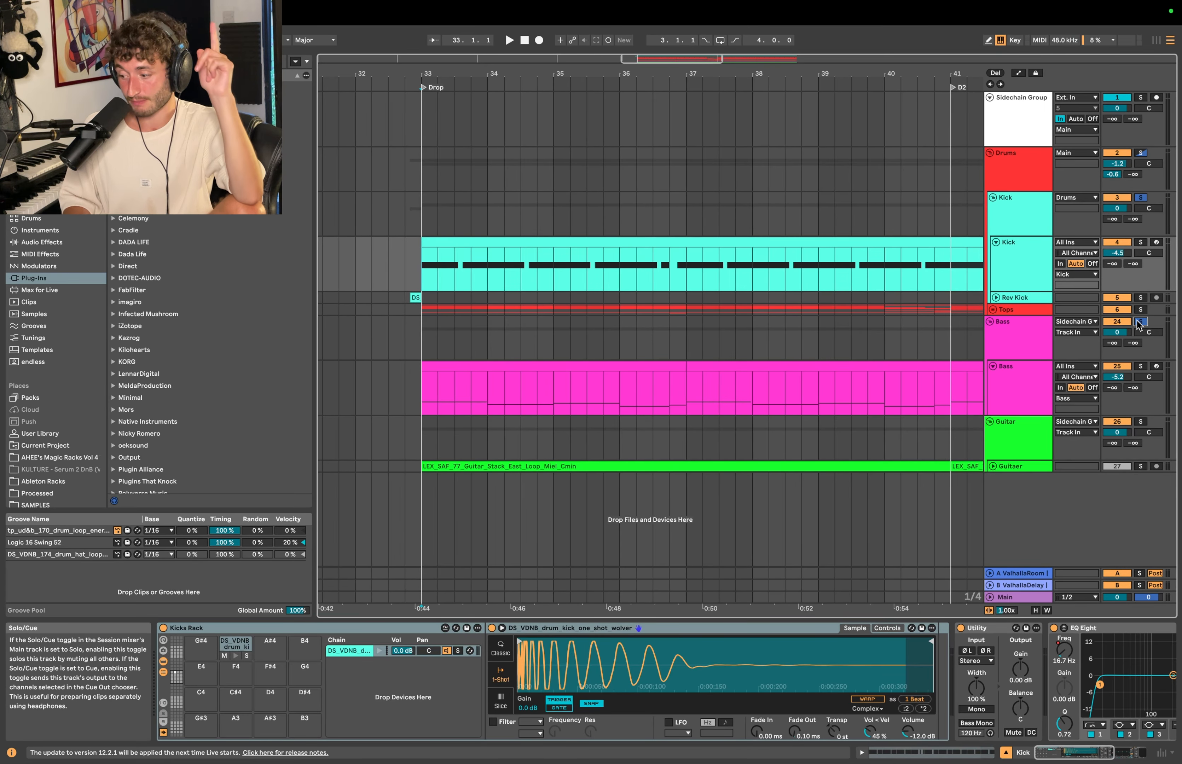
click(1011, 335)
click(989, 323)
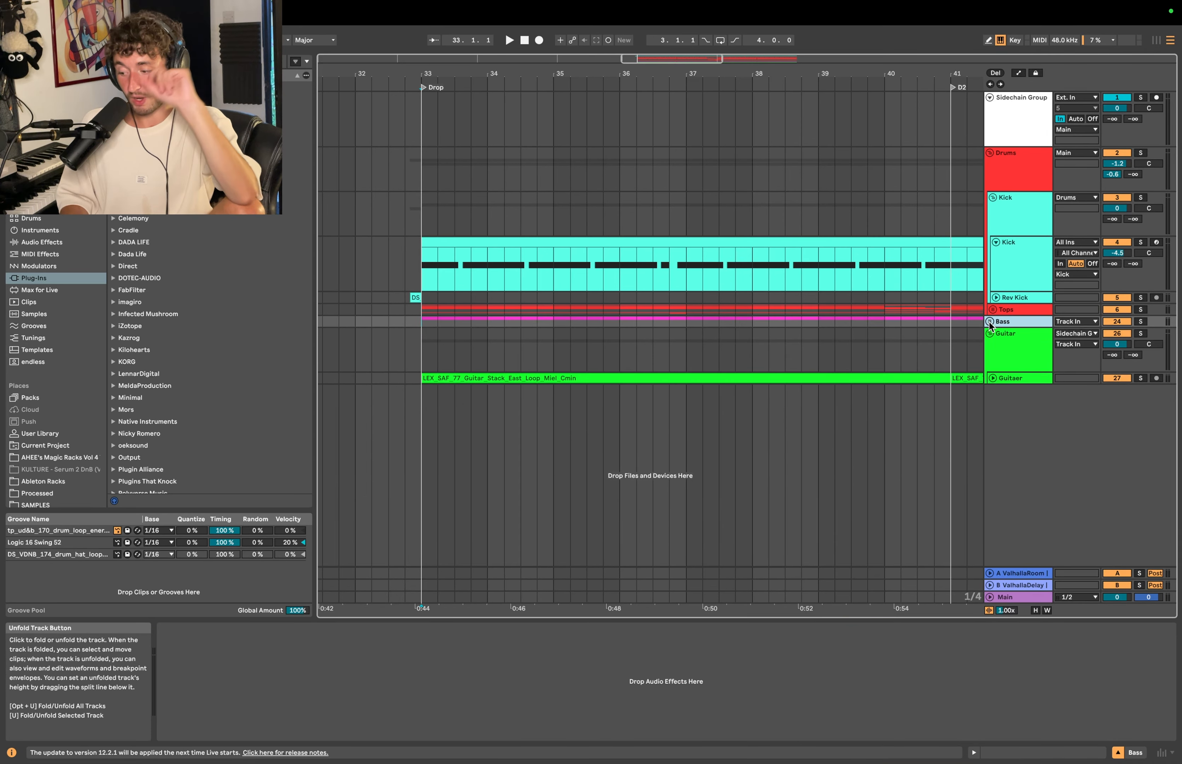
click(989, 324)
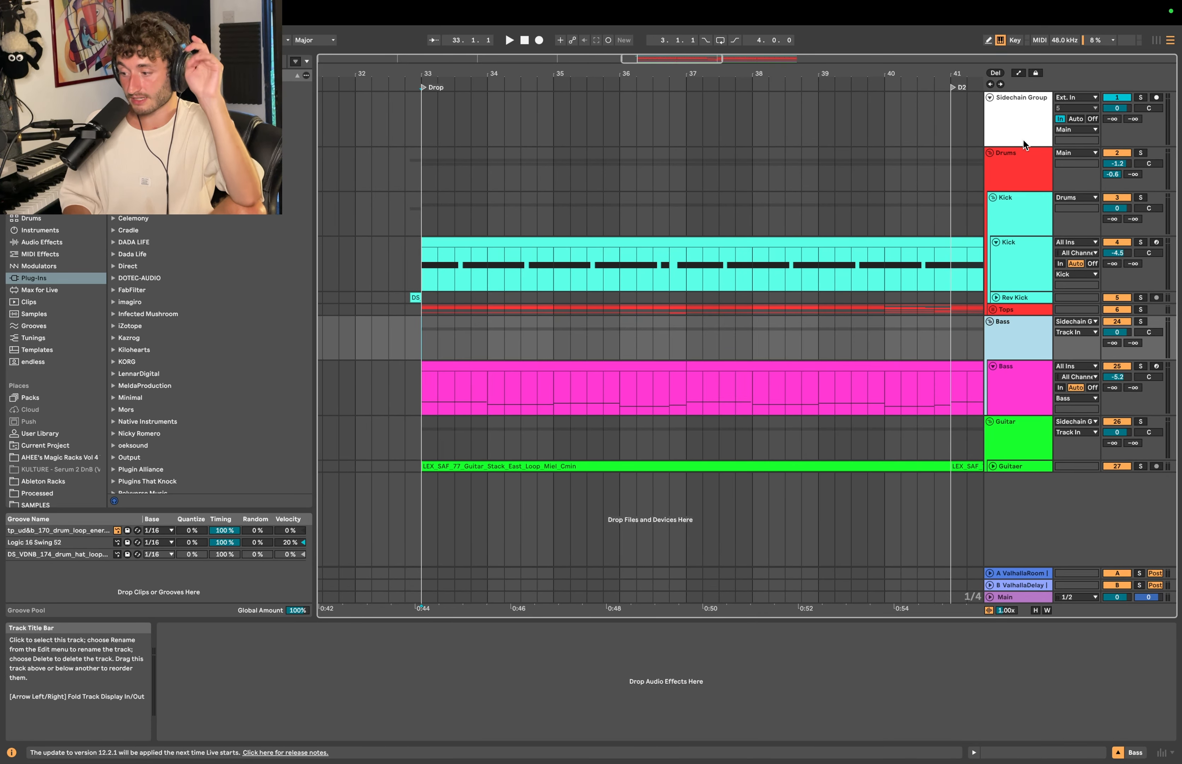
Step: Insert a new audio track below the Sidechain Group track and set its monitoring to In
click(1016, 115)
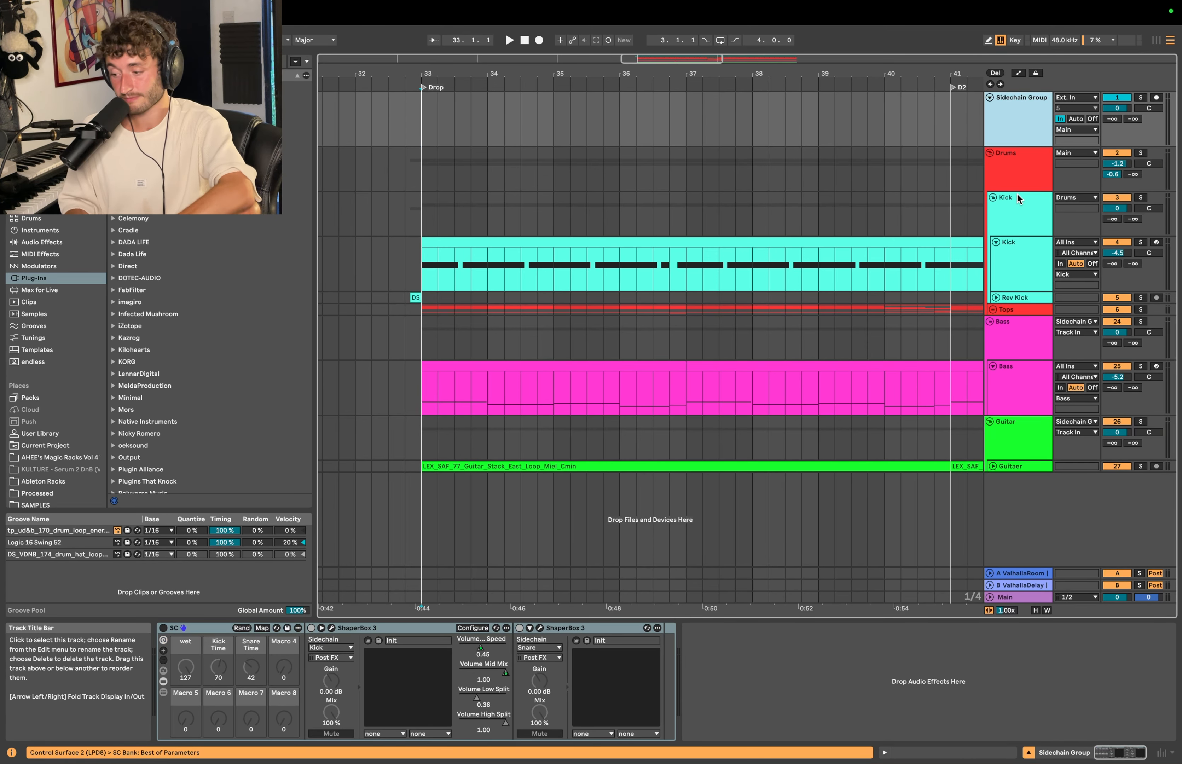
key(super+t)
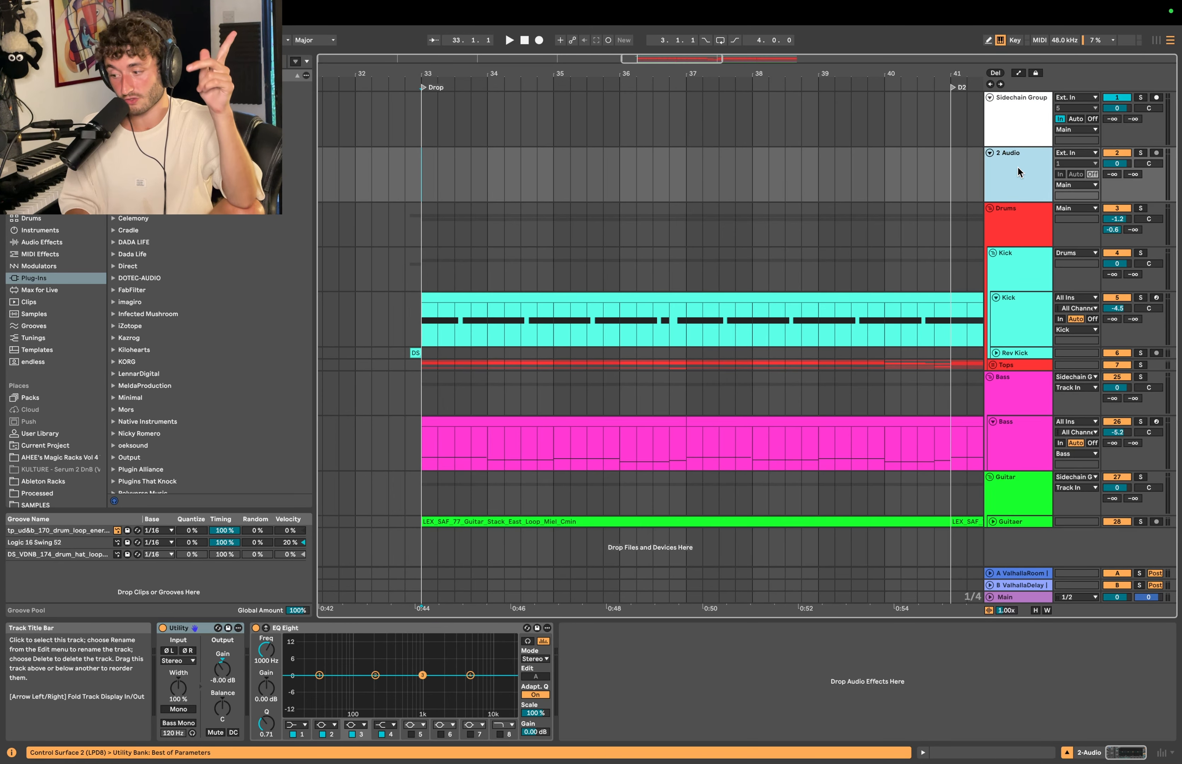
click(1062, 174)
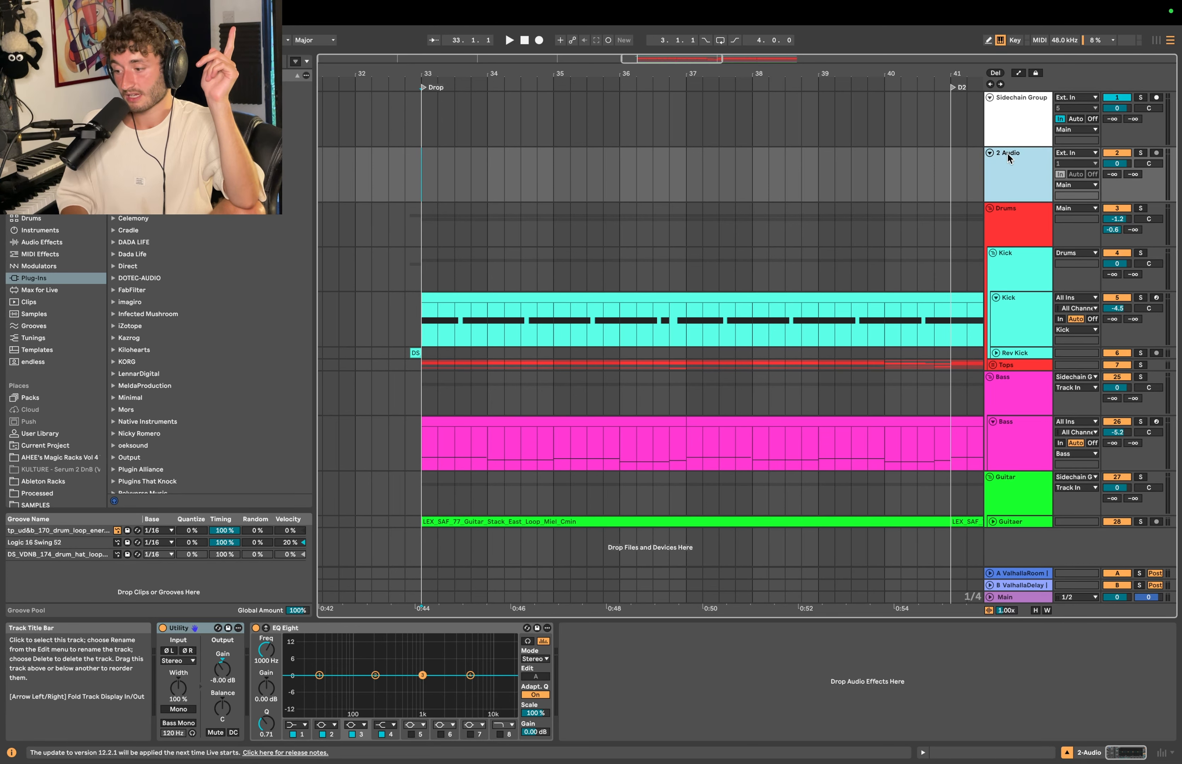
Step: Examine the Sidechain Group and new audio tracks, and check the output routing of the Bass group
click(1011, 102)
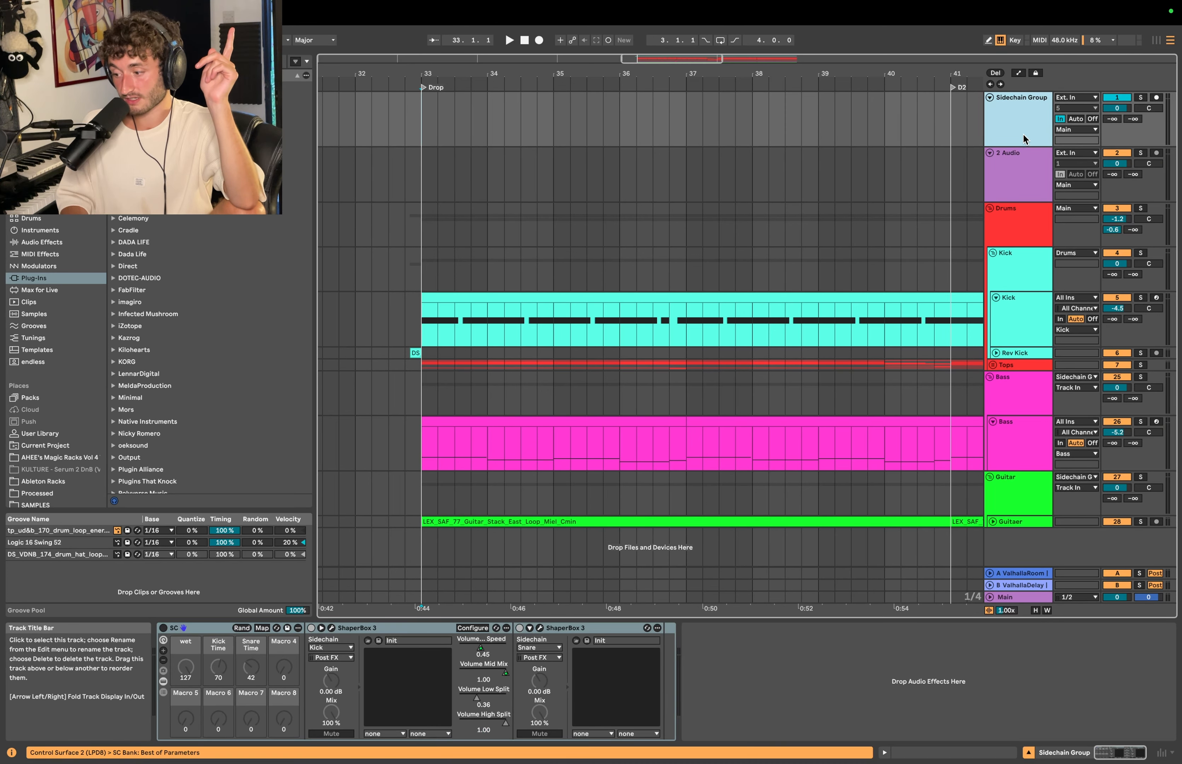
click(1015, 168)
click(1014, 390)
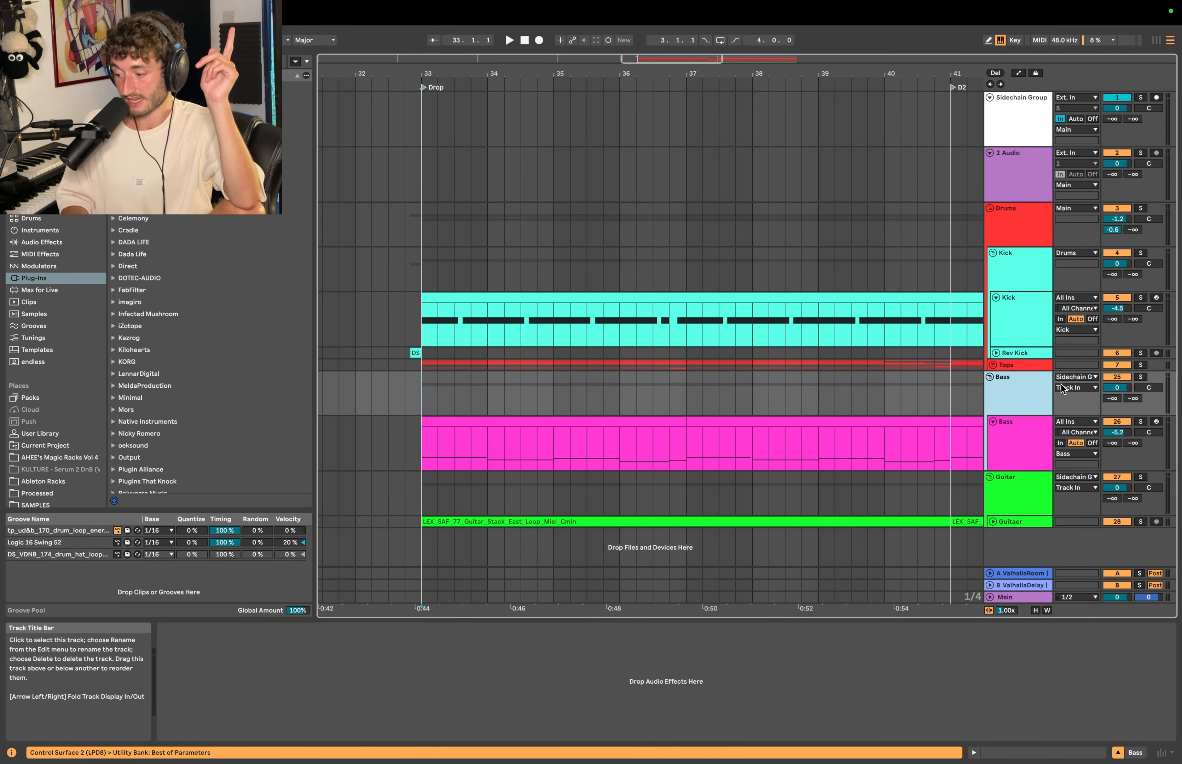
click(1021, 494)
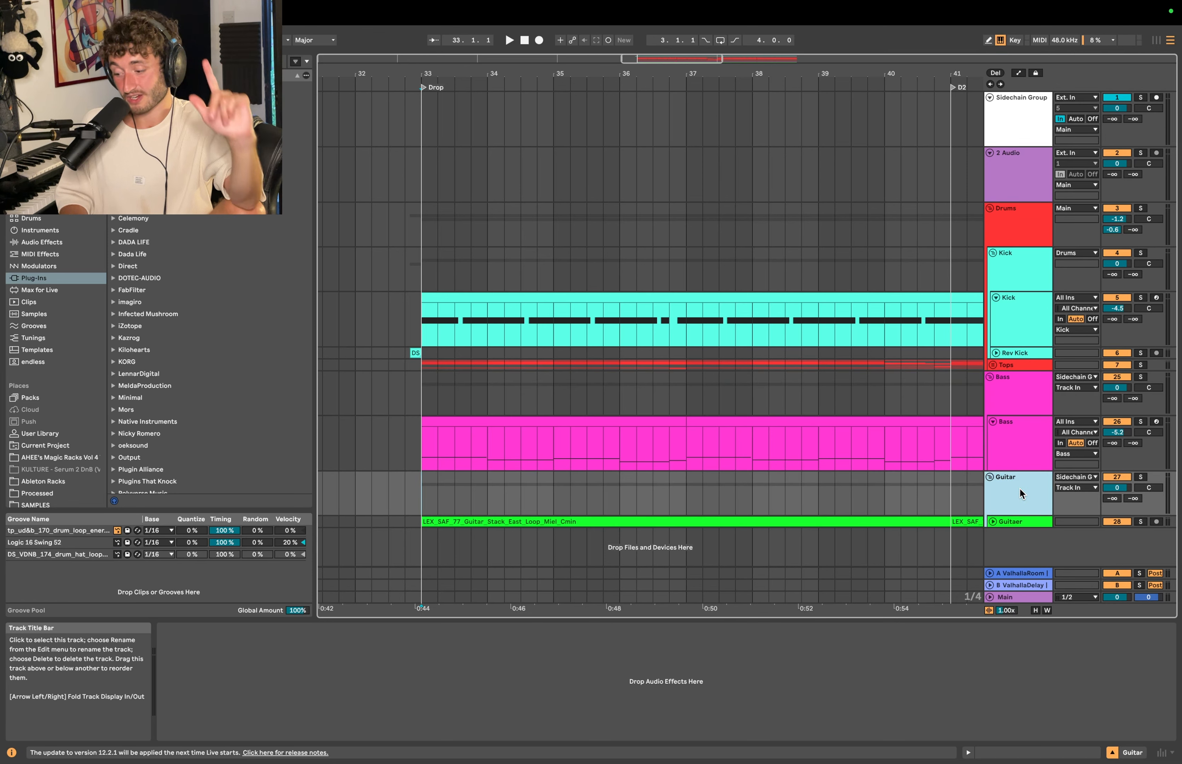
click(1027, 397)
click(1087, 376)
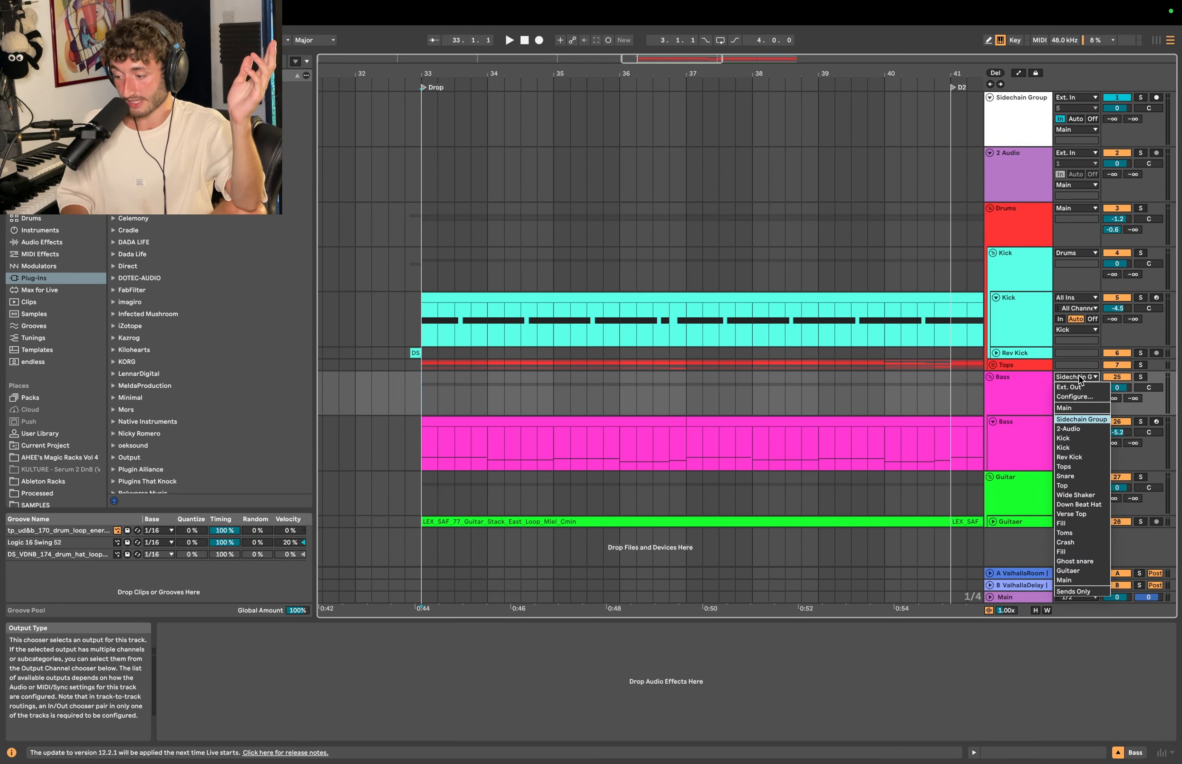
click(1075, 420)
Step: Route the Bass group's output to 2-Audio and switch it back to Sidechain Group
click(1011, 163)
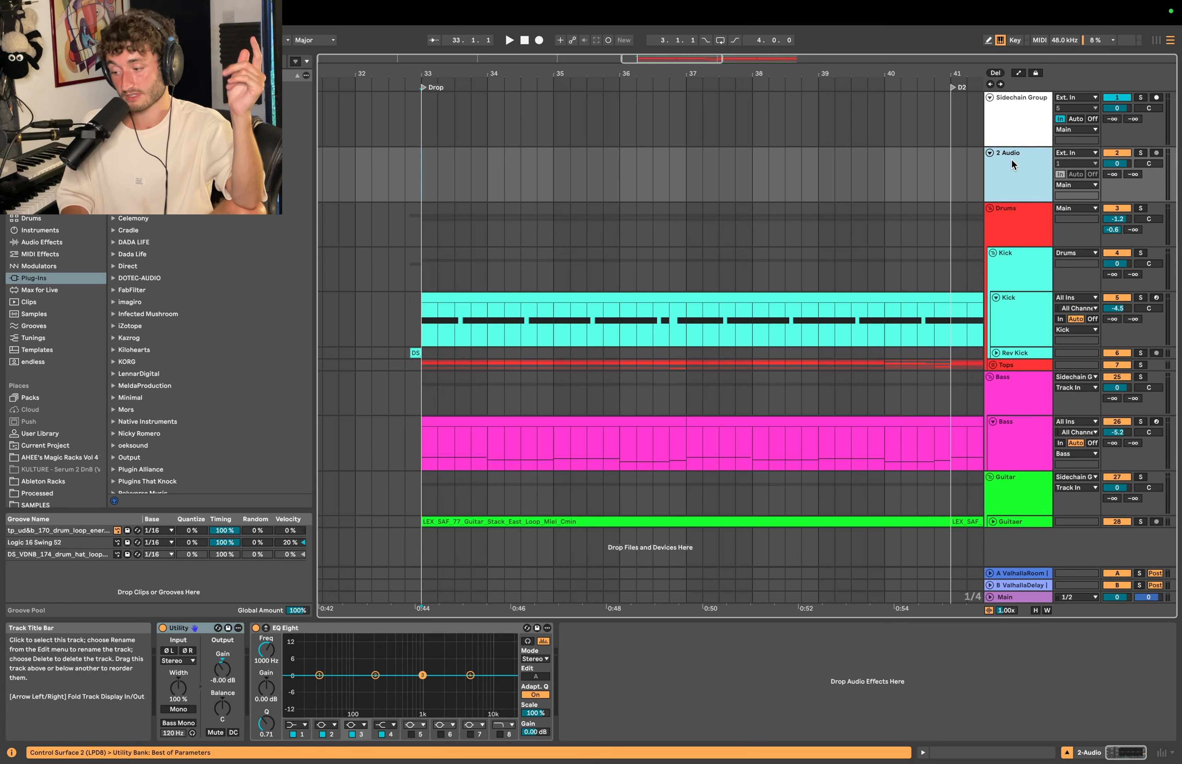
click(1076, 376)
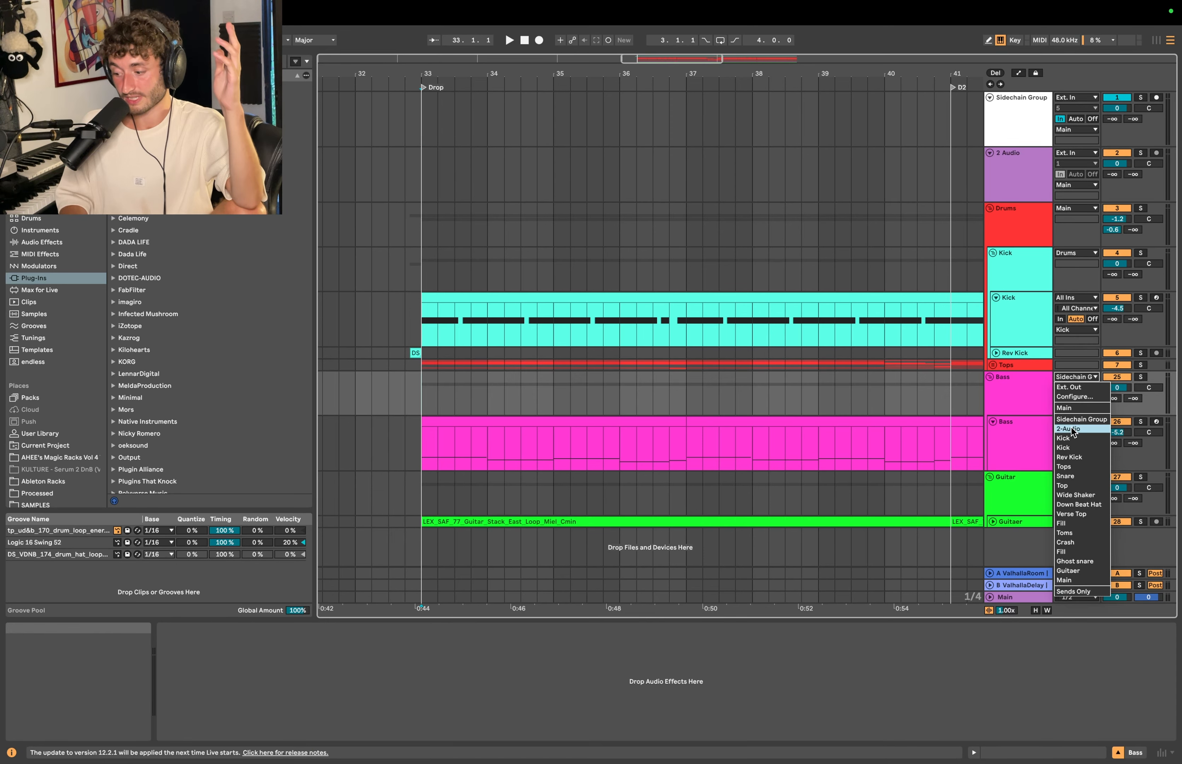
click(1076, 431)
click(1073, 376)
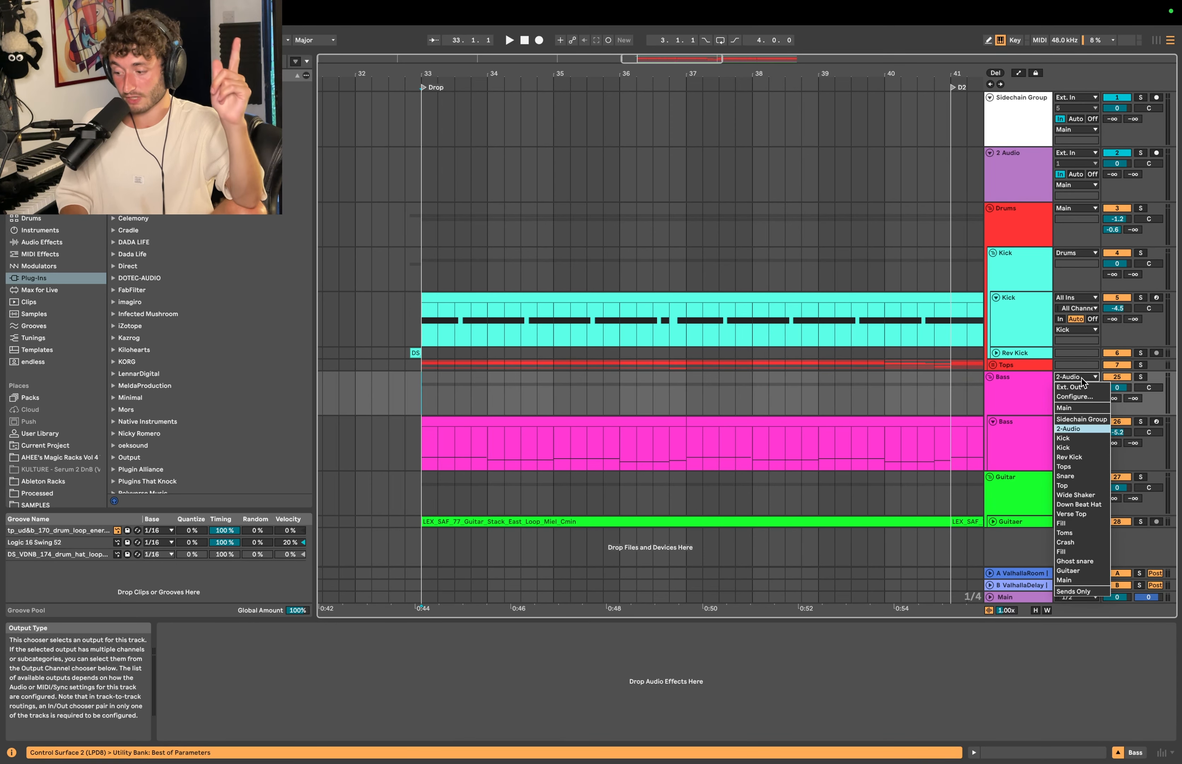
click(1075, 423)
Step: Rename the Sidechain Group track as Guitar And Bass
click(1013, 115)
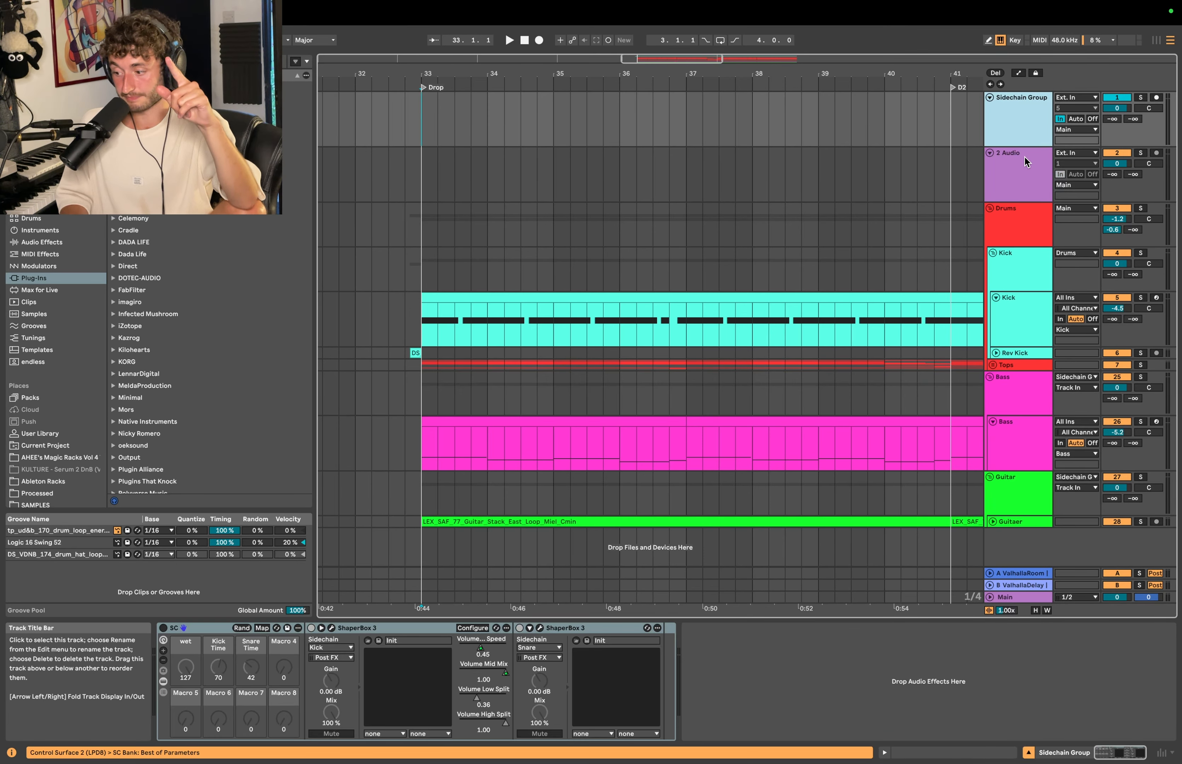
click(1017, 124)
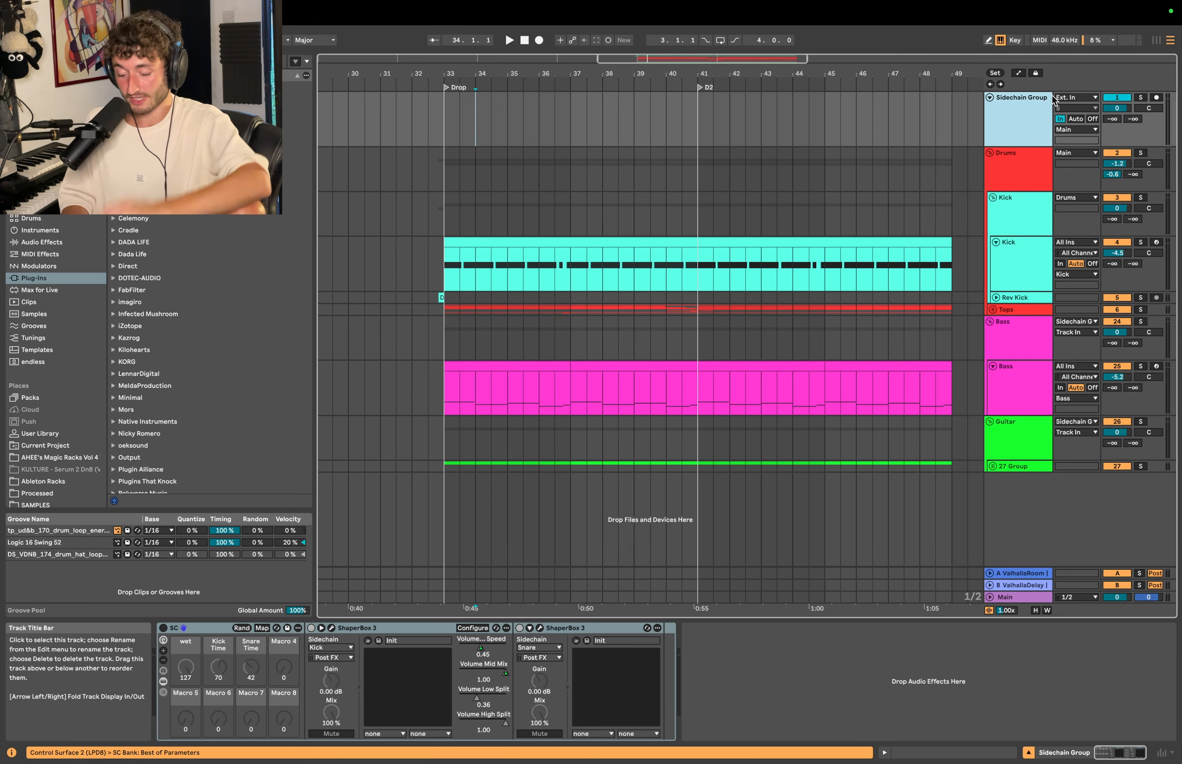
key(super+r)
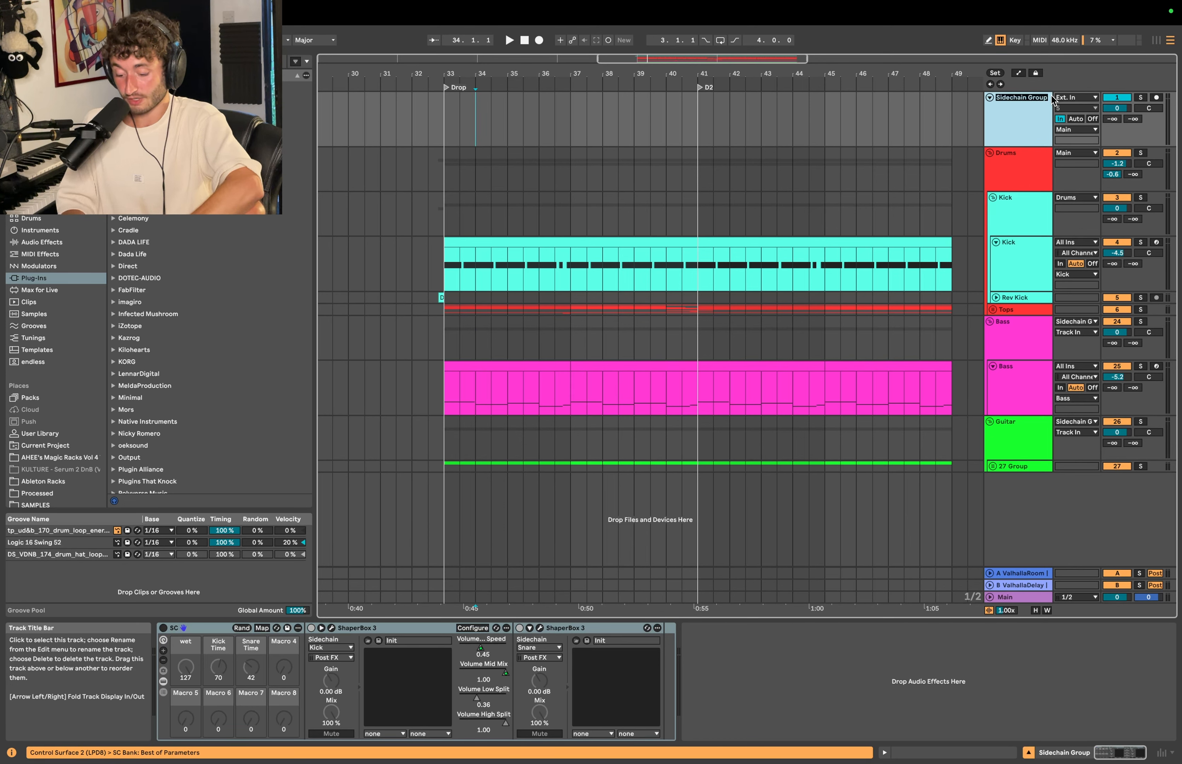
text(Guiat)
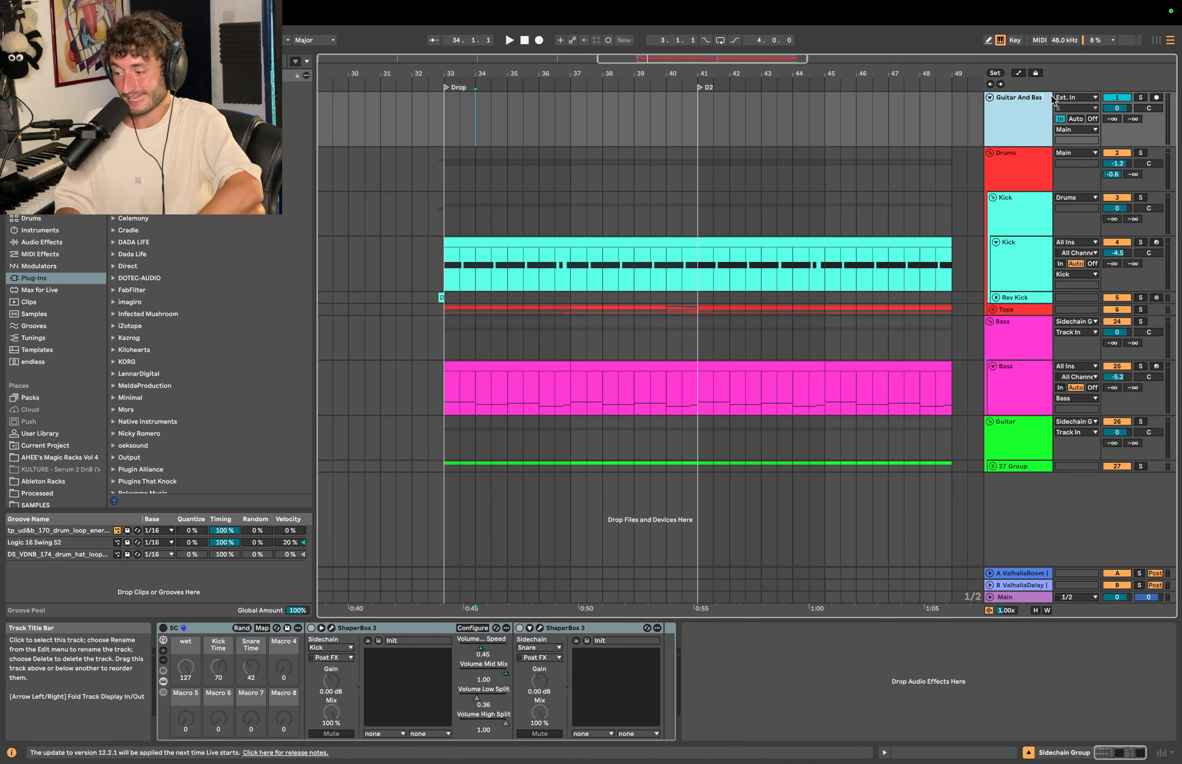
Step: Audition the Guitar And Bass track in solo from bar 34, and release the solo
click(1140, 99)
key(space)
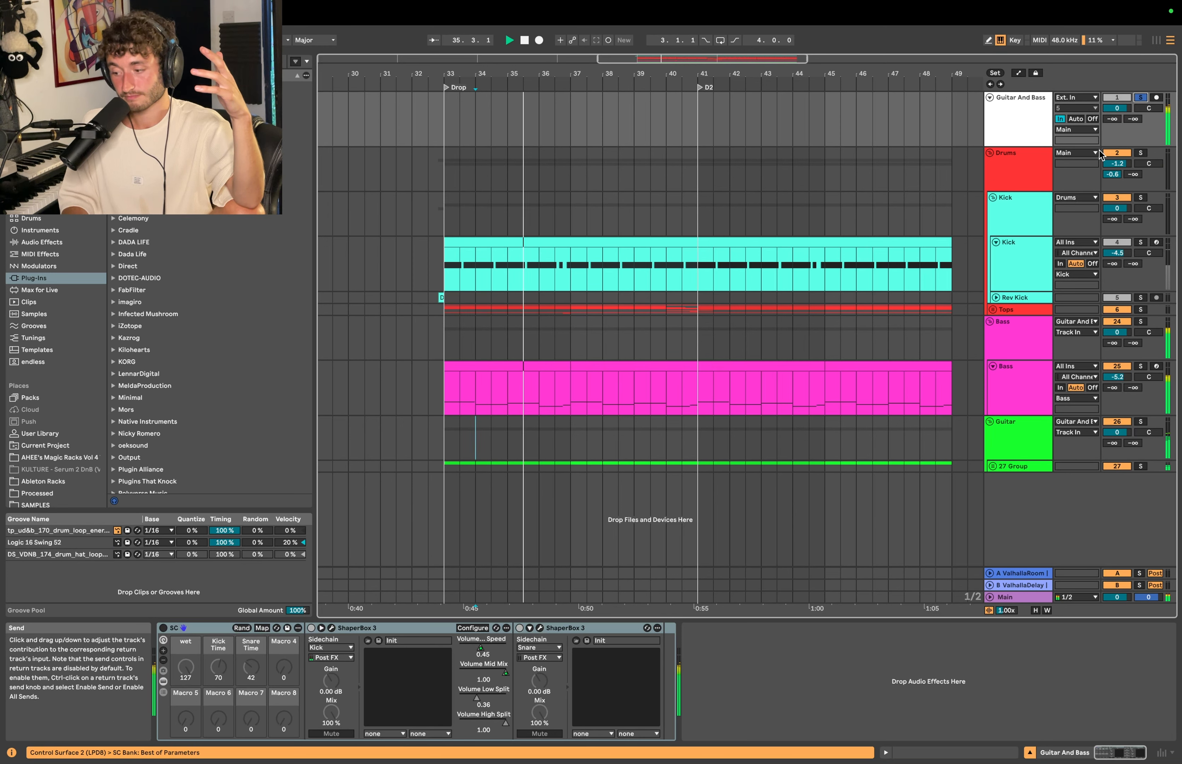
key(space)
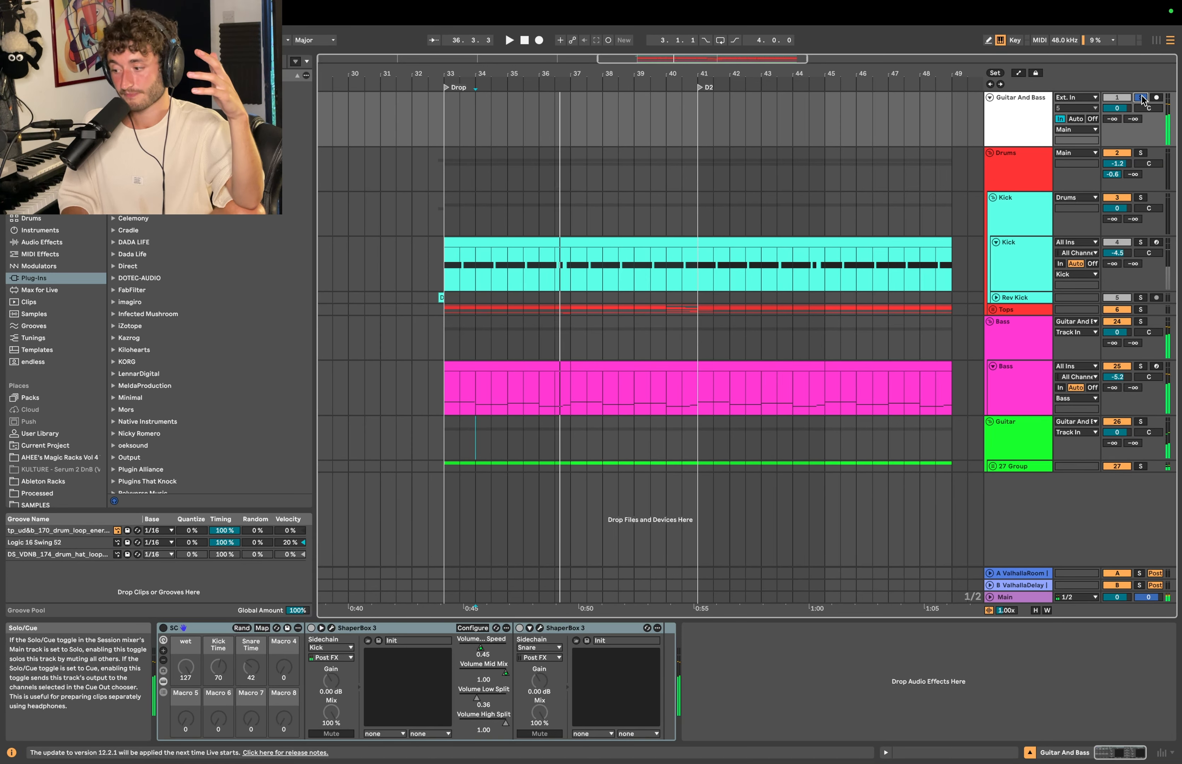
click(1140, 98)
Step: Play the drop from bar 33 with the Guitar And Bass track deactivated, and reactivate the track
click(1104, 98)
key(space)
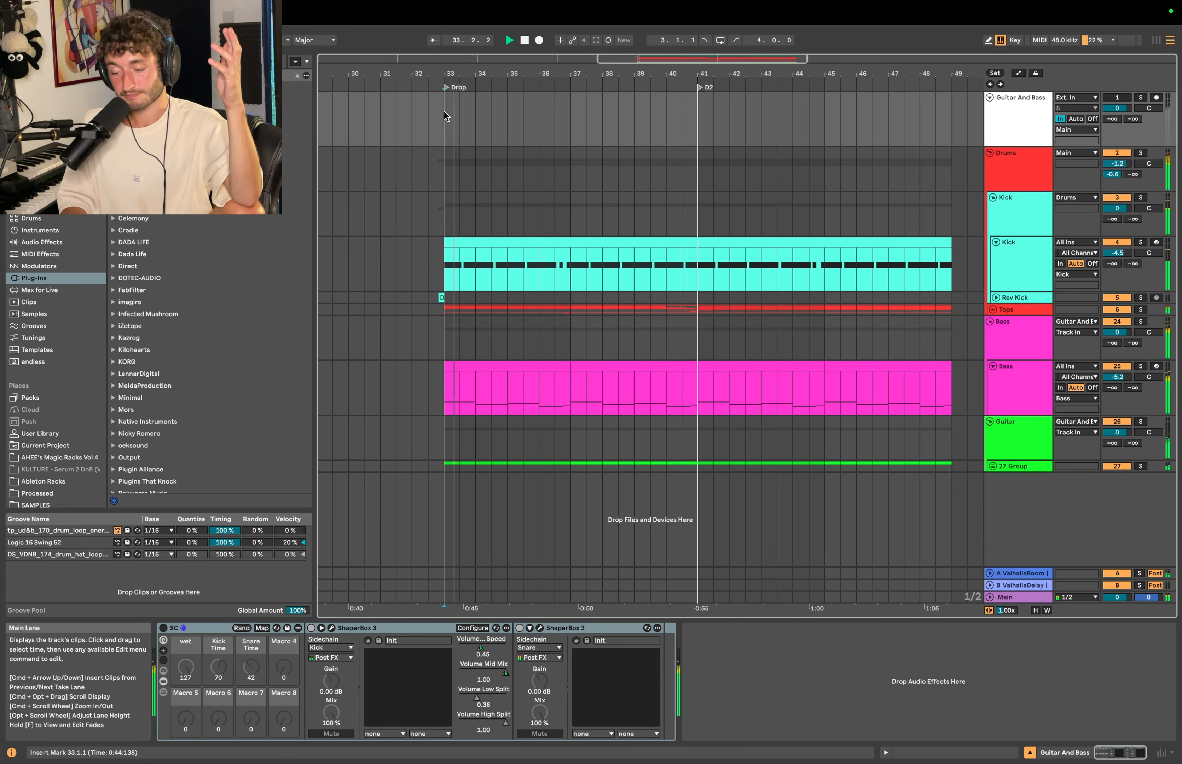
key(space)
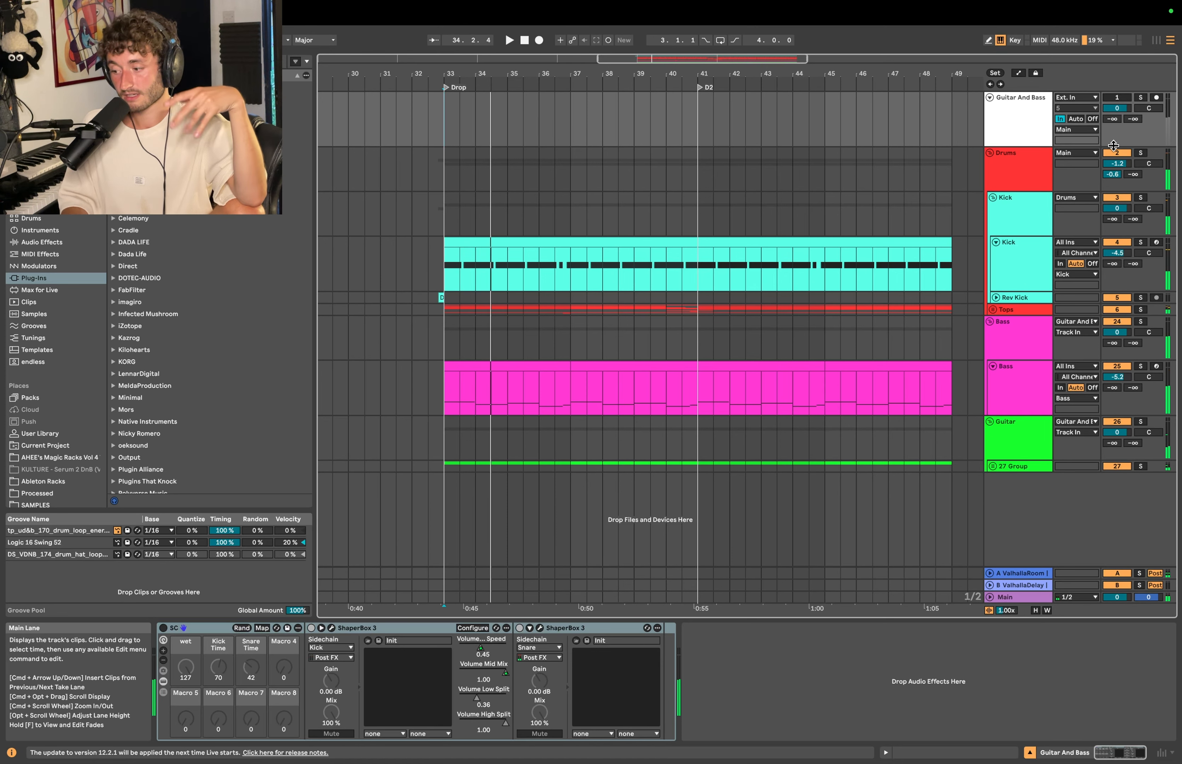
click(1119, 96)
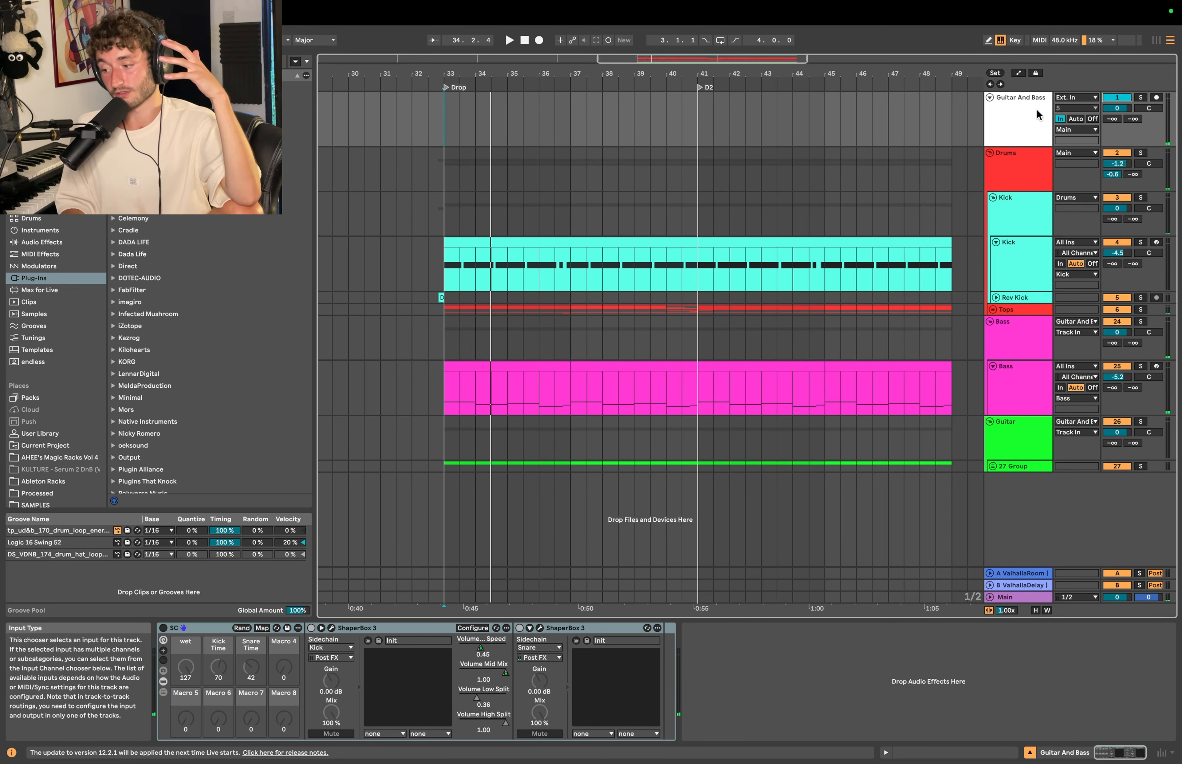
Step: Review the Bass and Guitar groups and the device chain of the Guitar And Bass track they feed
click(1013, 348)
click(1018, 440)
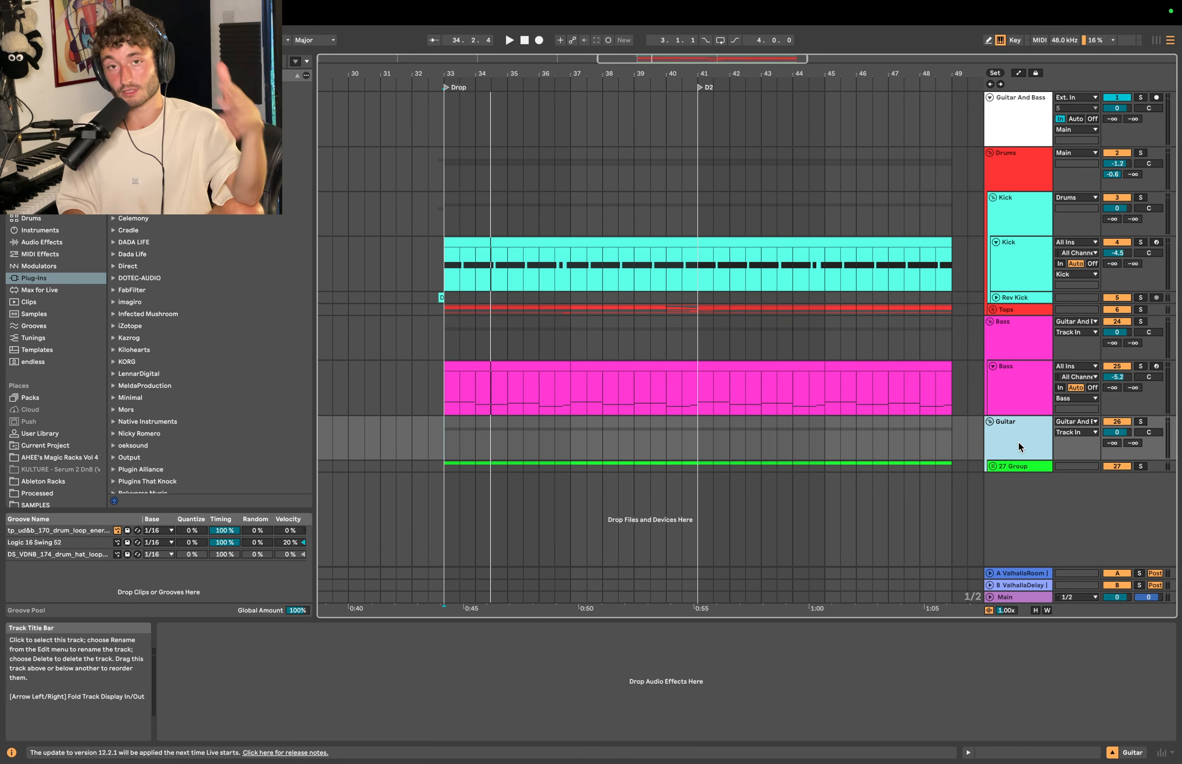
click(1011, 342)
click(1008, 124)
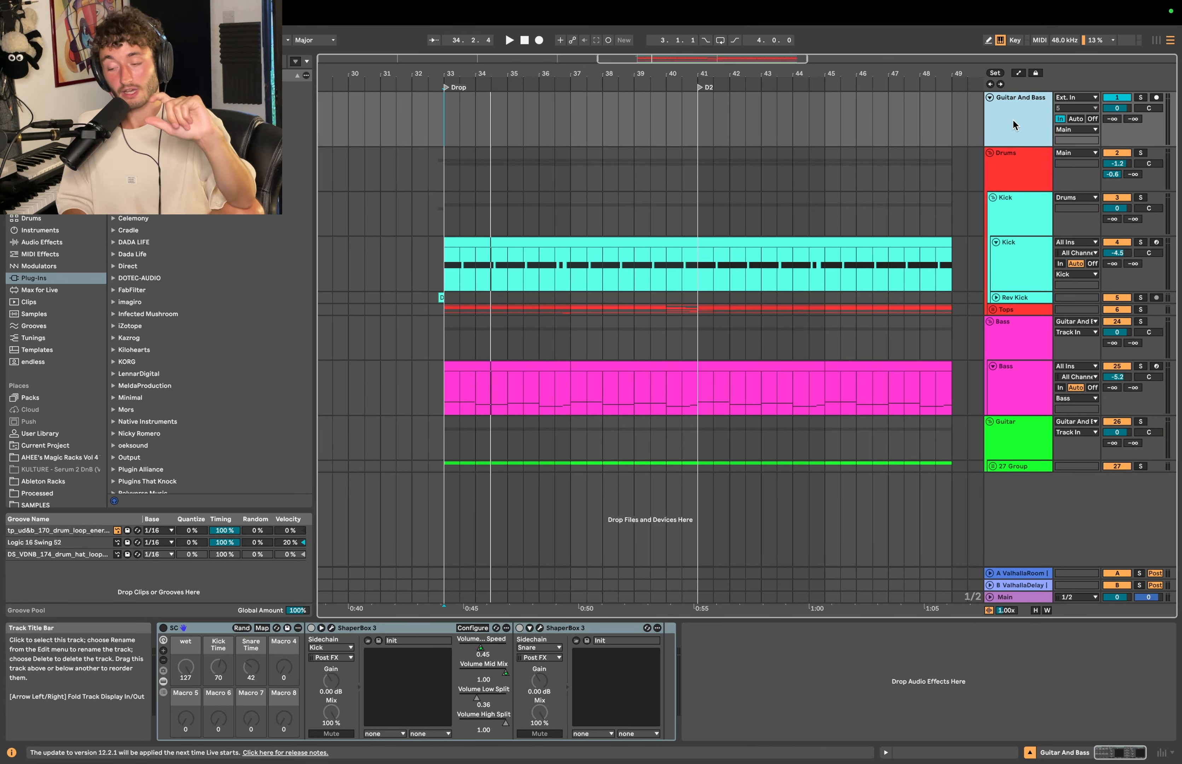
Step: Fold the Bass group and activate the SC rack on the Guitar And Bass track
click(1007, 345)
click(1014, 441)
click(989, 321)
click(1022, 124)
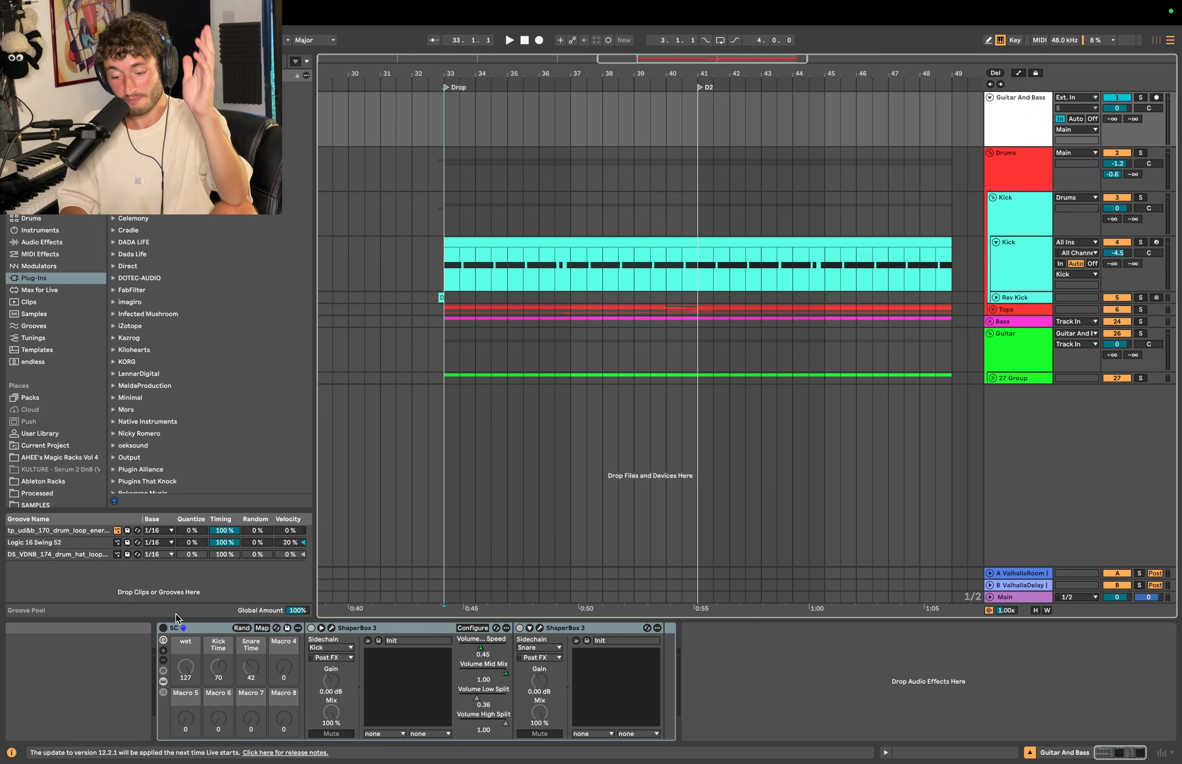
click(172, 628)
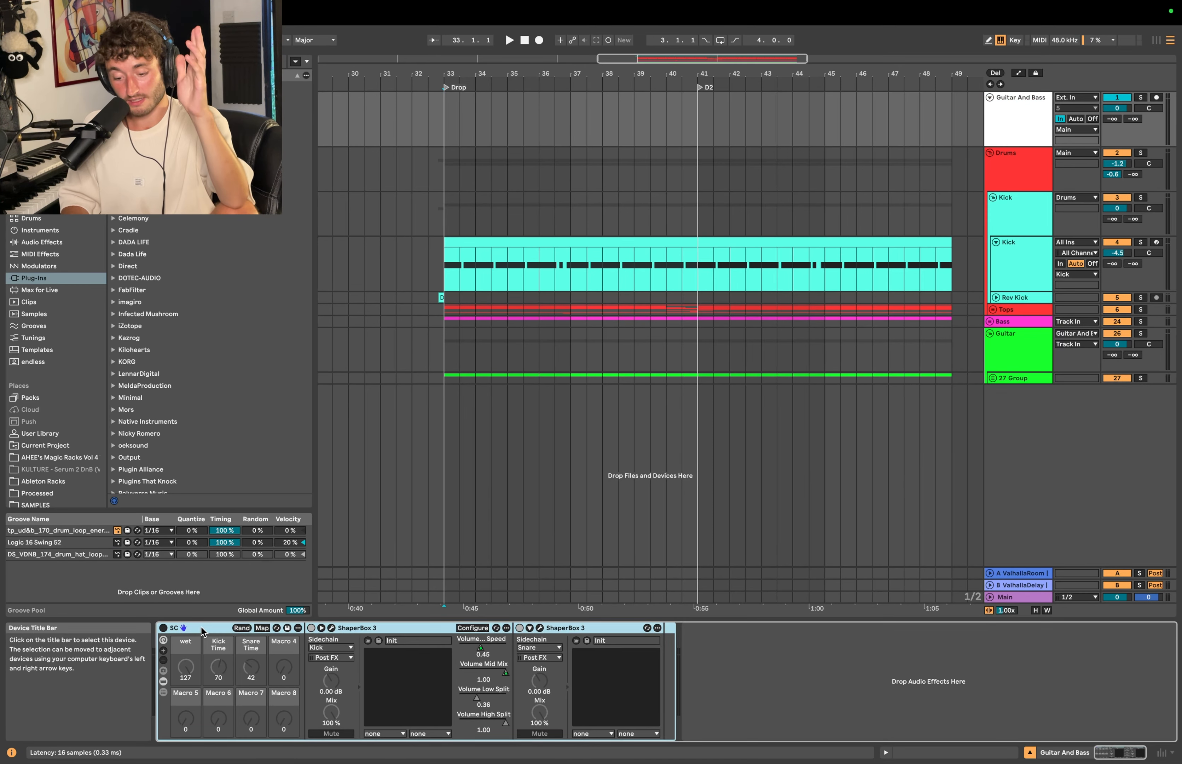
click(163, 629)
Step: Examine the kick and snare ShaperBox 3 instances and the wet, Kick Time and Snare Time macros in the SC rack
click(361, 627)
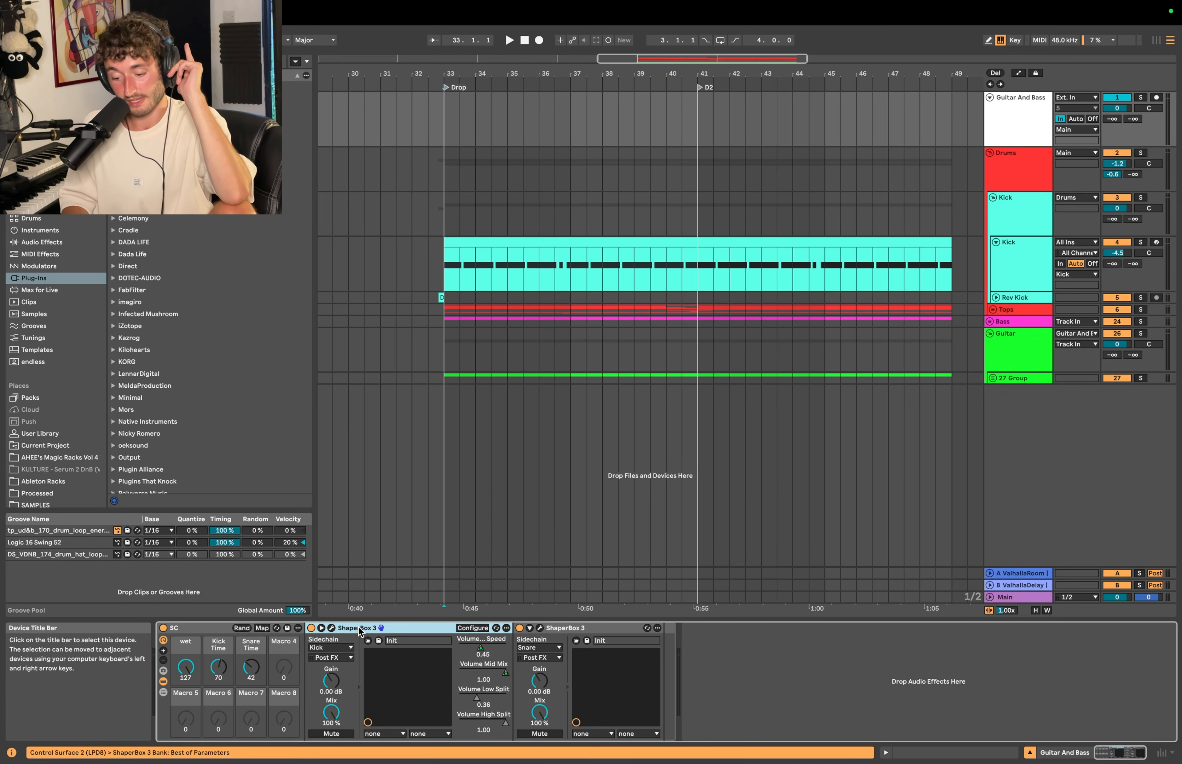
click(560, 628)
click(416, 629)
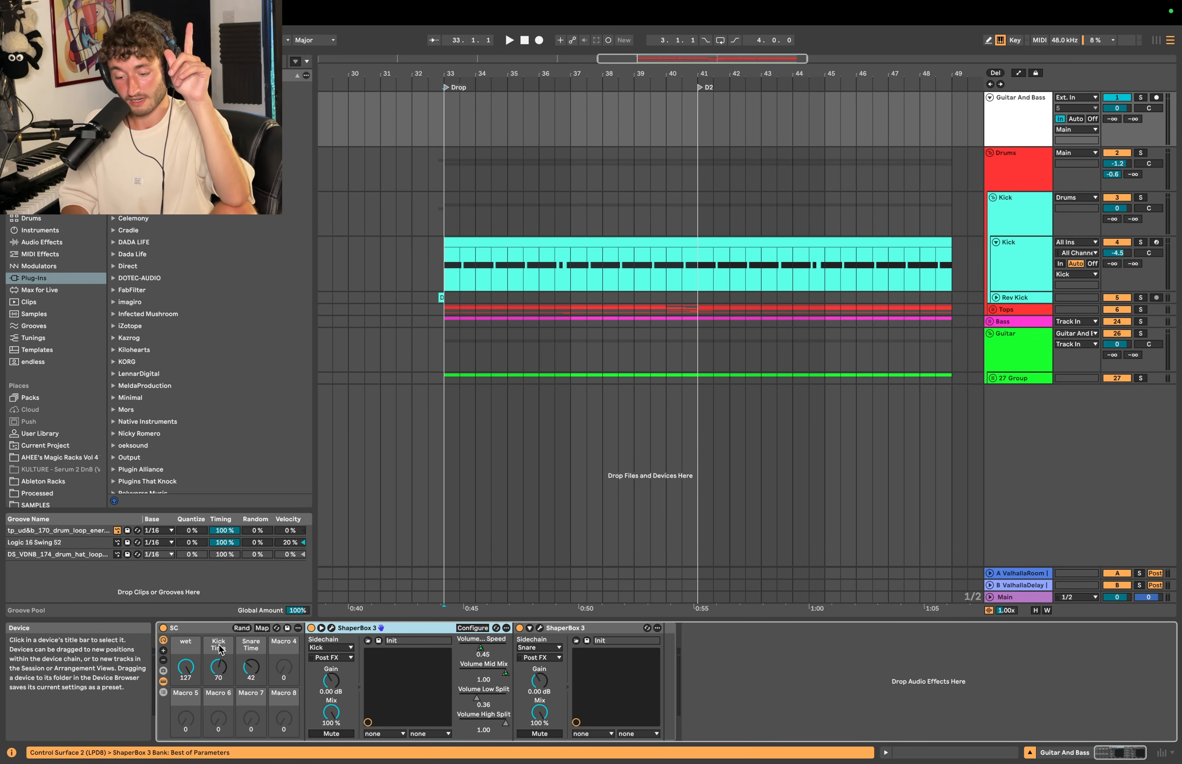
click(186, 648)
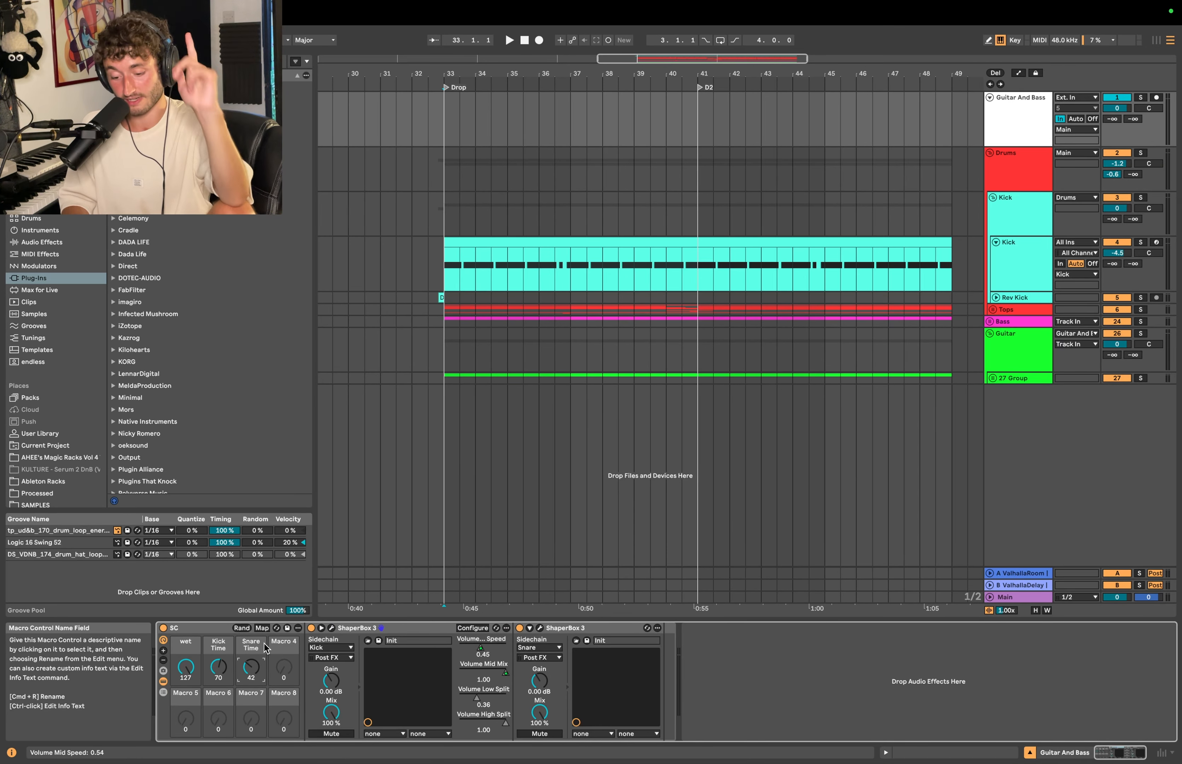
Step: Solo the Kick and Bass groups and play the drop with the kick-triggered ShaperBox 3 on the Guitar And Bass track open
click(1147, 213)
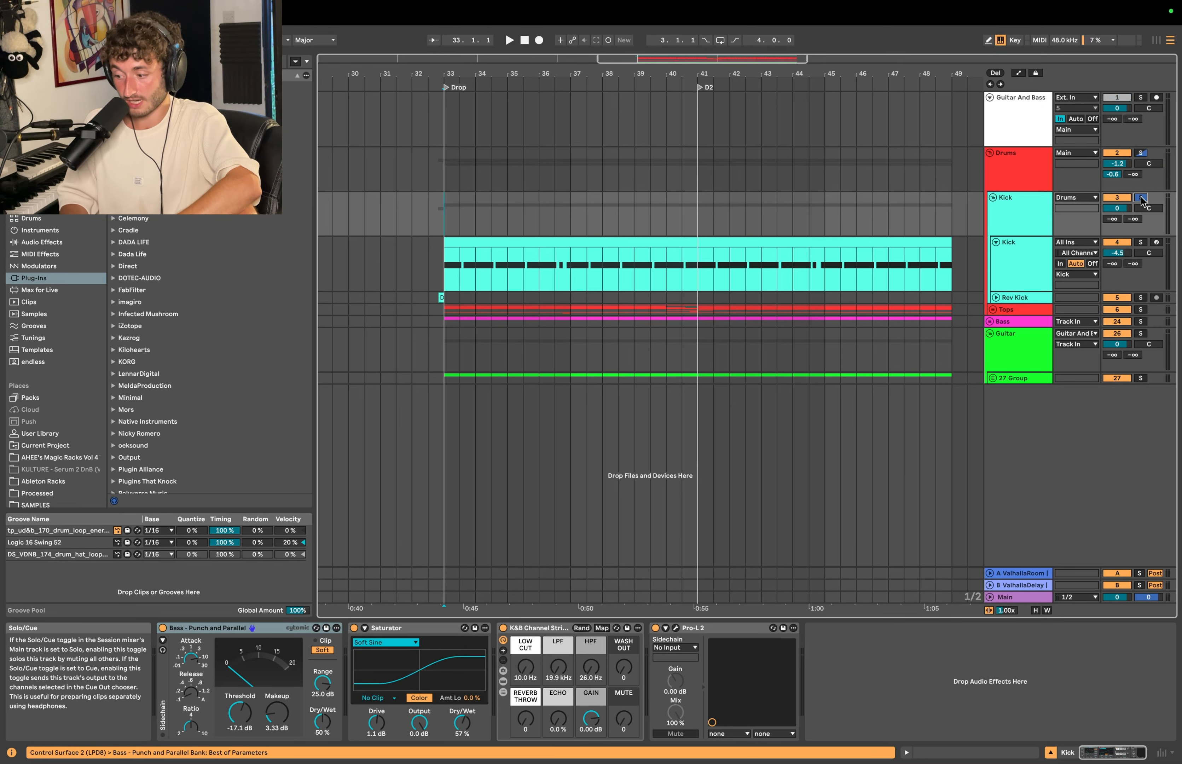
super+click(1140, 321)
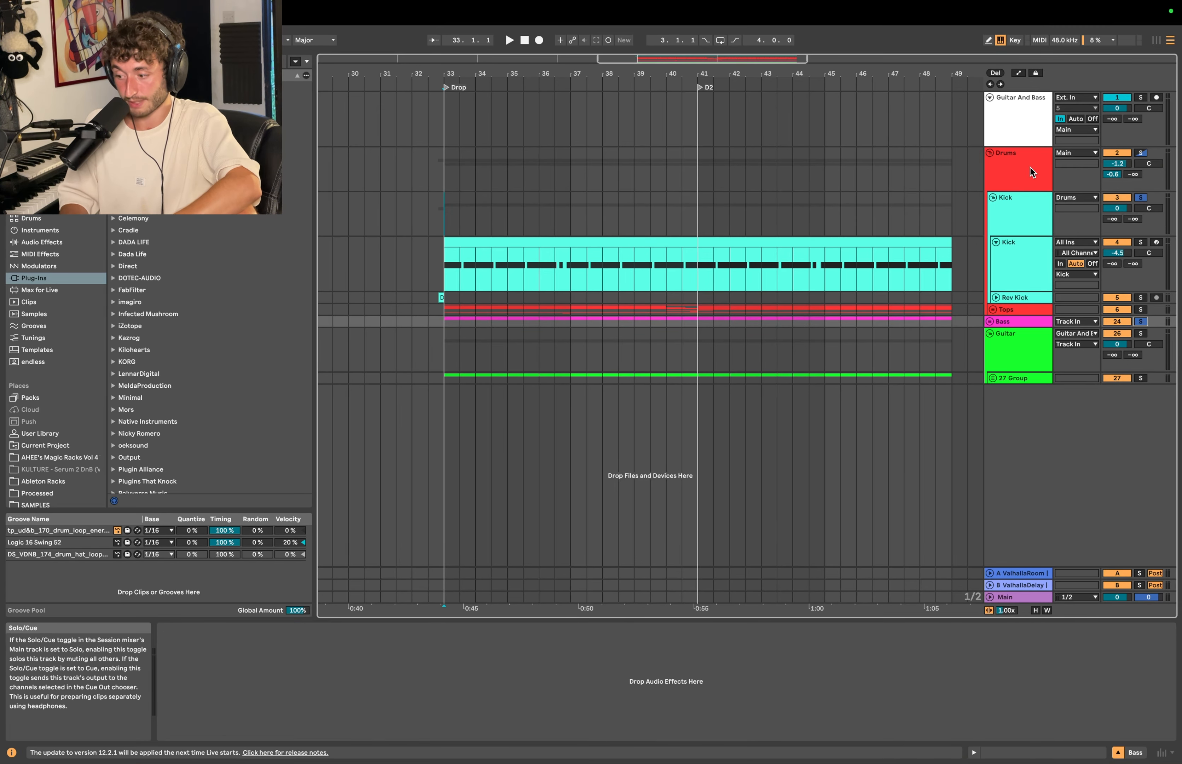
click(1016, 132)
click(332, 627)
key(space)
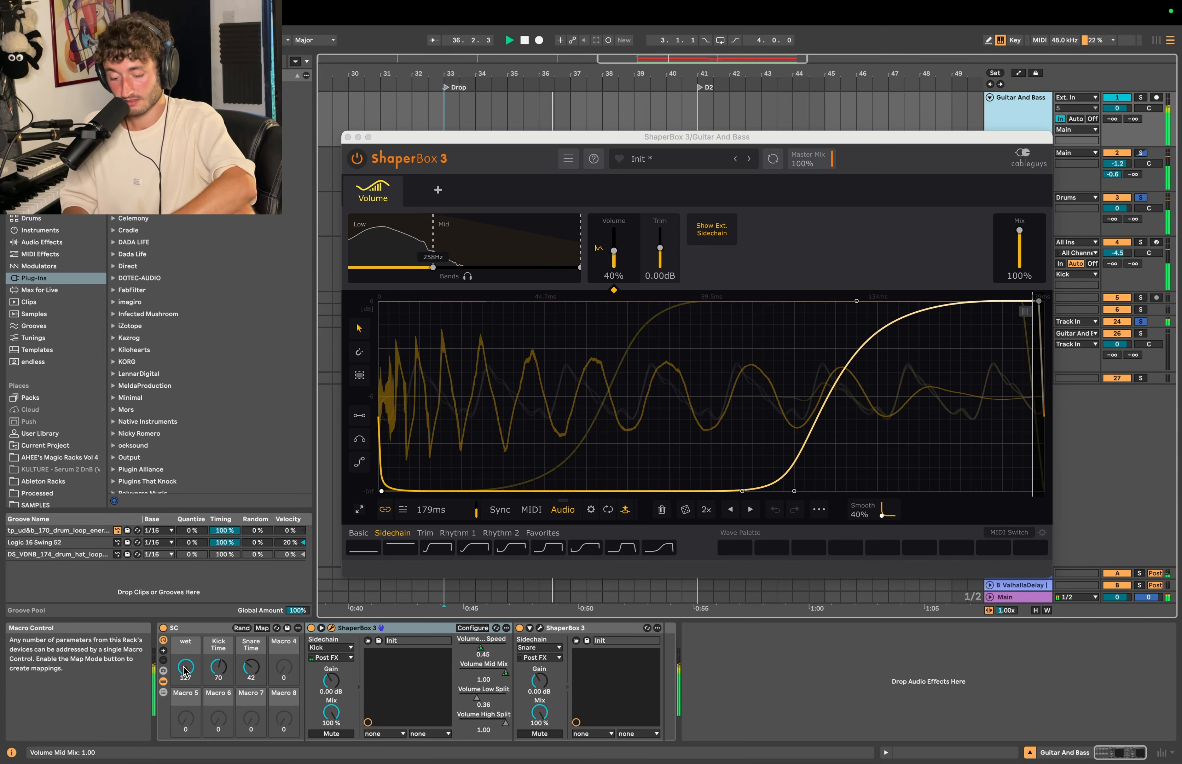
key(space)
Step: Audition the kick ducking with the Kick Time macro at 37, and raise the macro to 91
drag(218, 675, 218, 646)
key(space)
key(space)
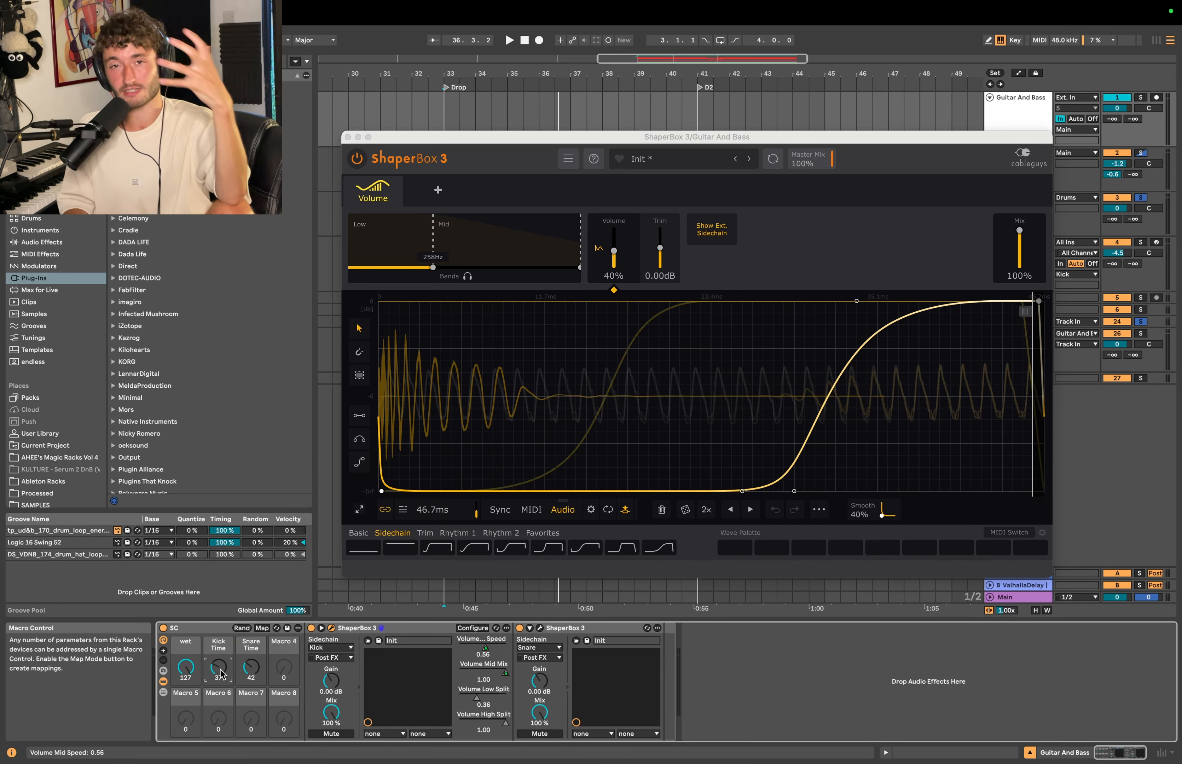
key(space)
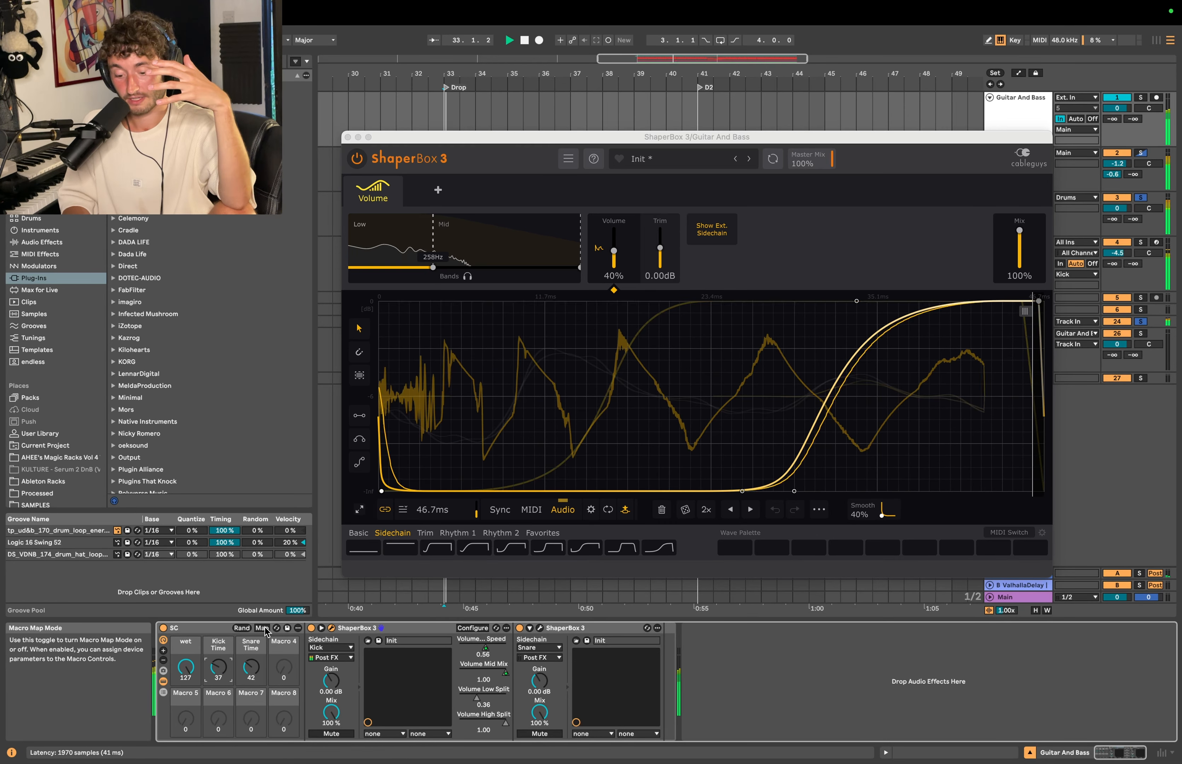
drag(218, 669, 219, 634)
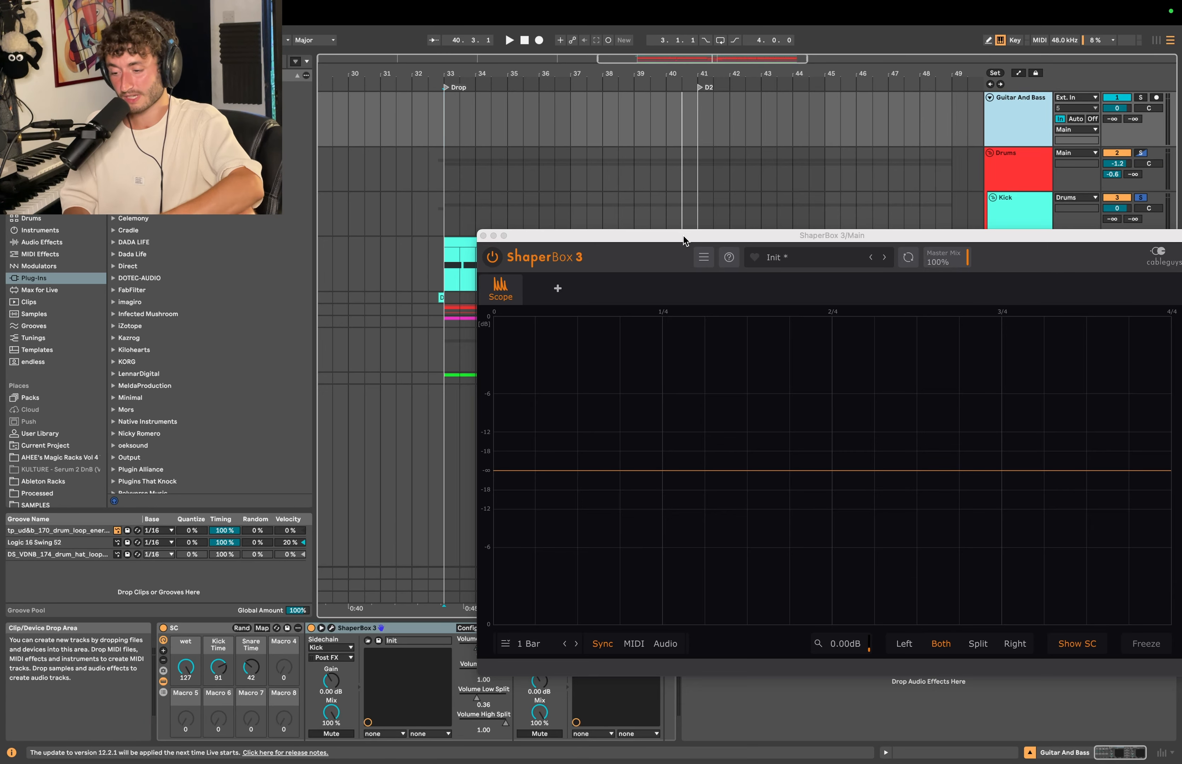
Step: Play the drop on the Main track's ShaperBox 3 scope with Kick Time at 0, and raise the macro to 127
drag(683, 235, 623, 248)
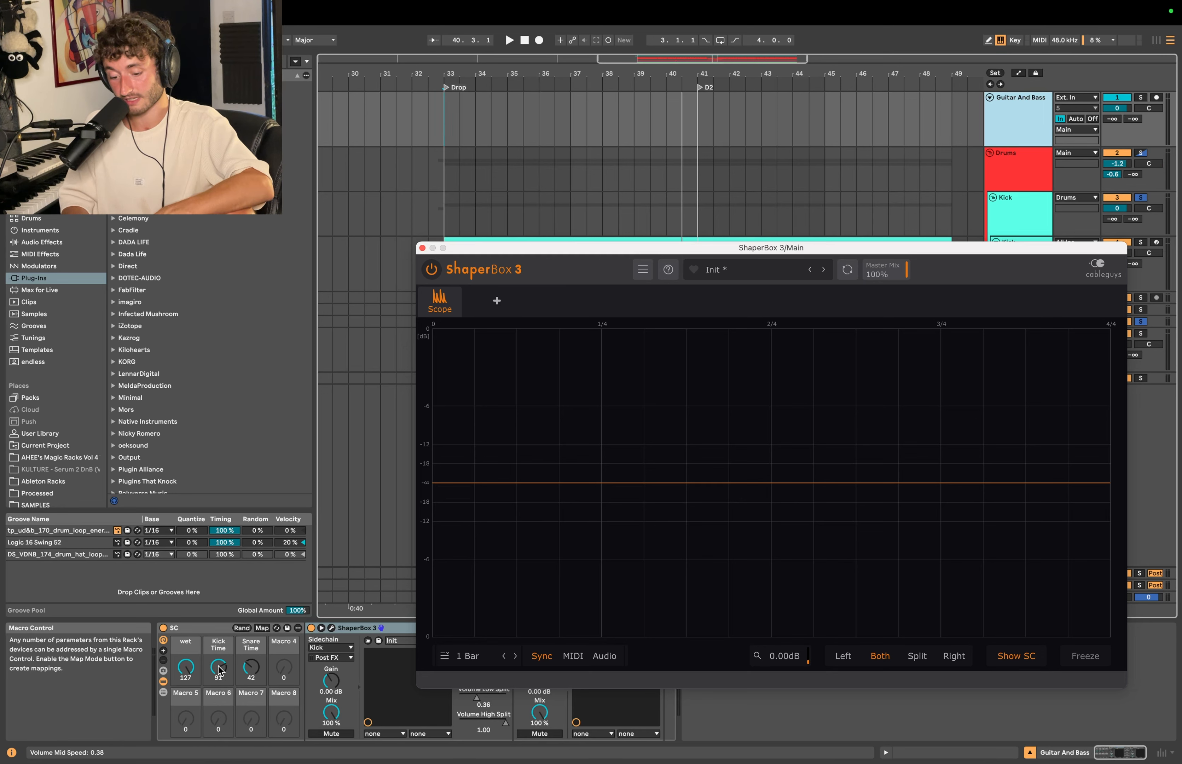
drag(219, 668, 219, 683)
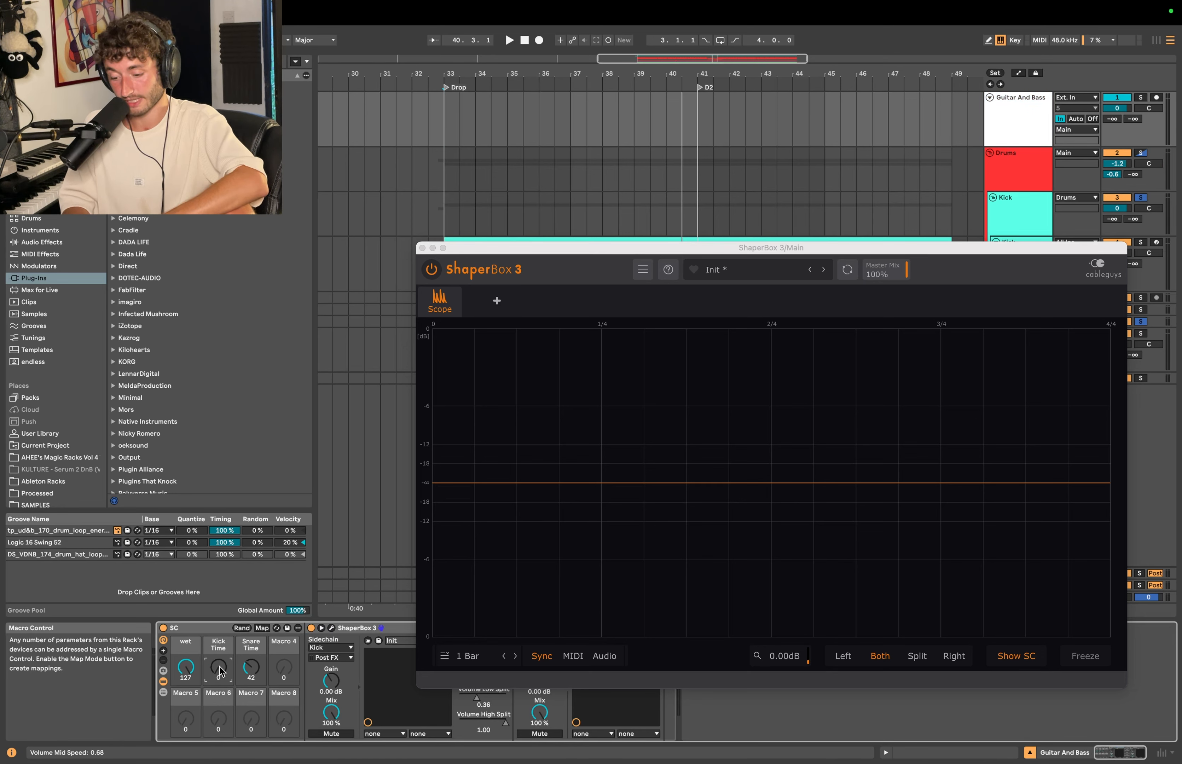
key(space)
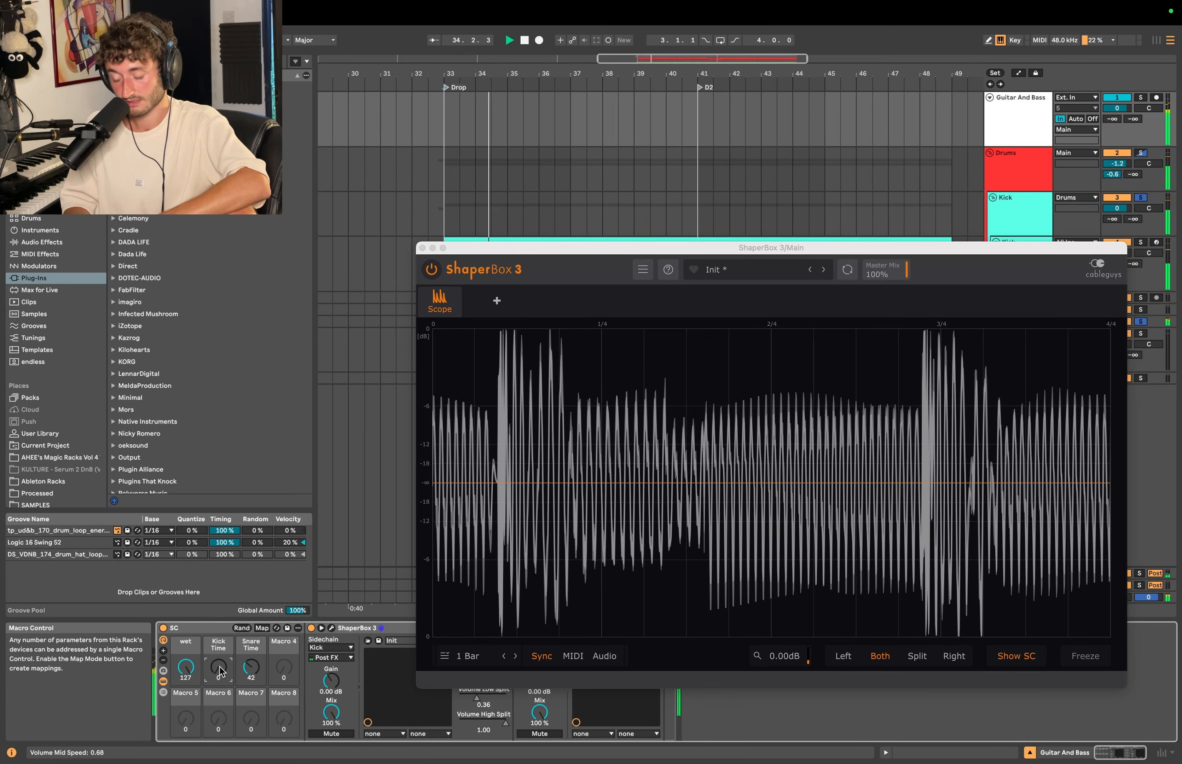
key(space)
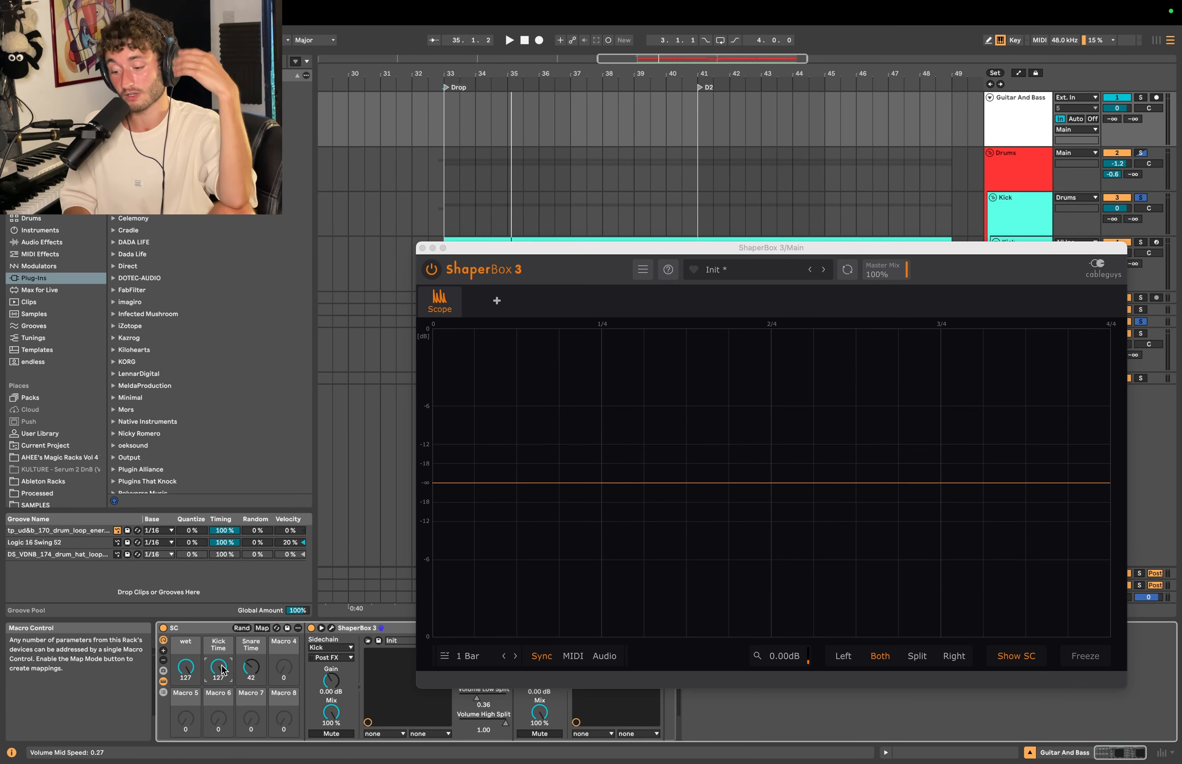
Step: Compare Kick Time values of 65 and 103 on the scope during playback, and freeze the waveform at 102
key(space)
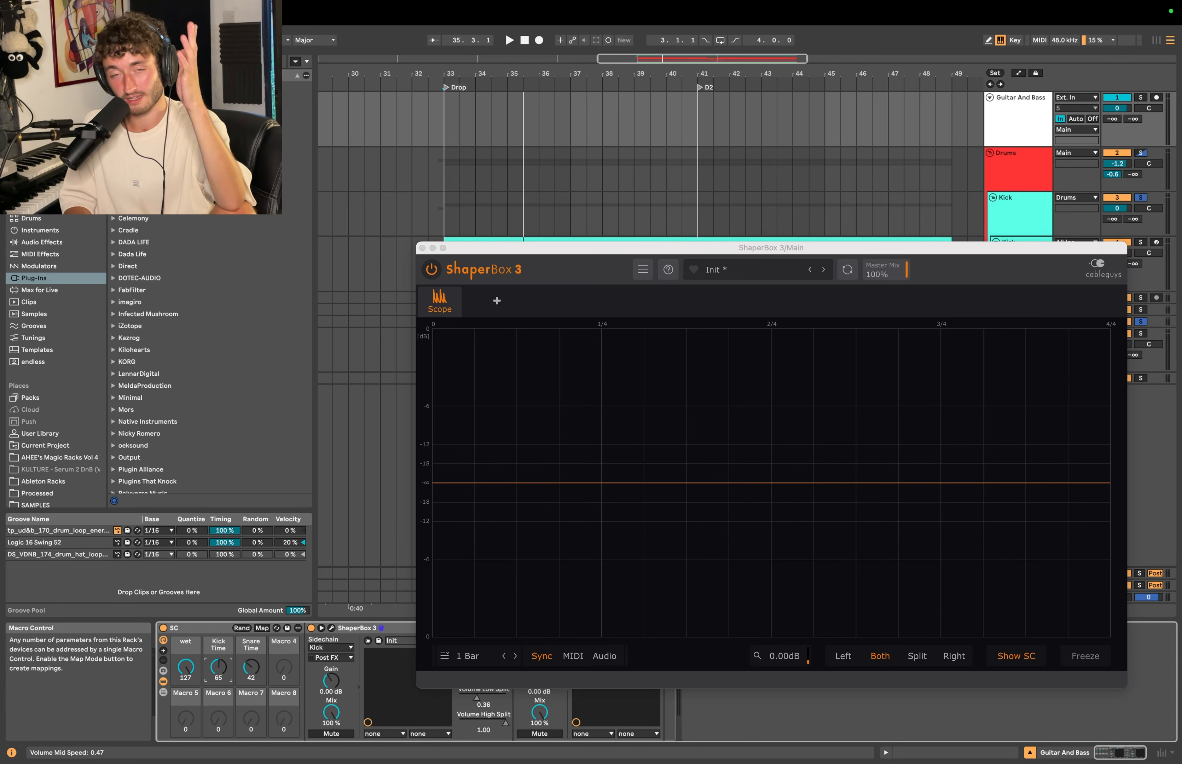
key(space)
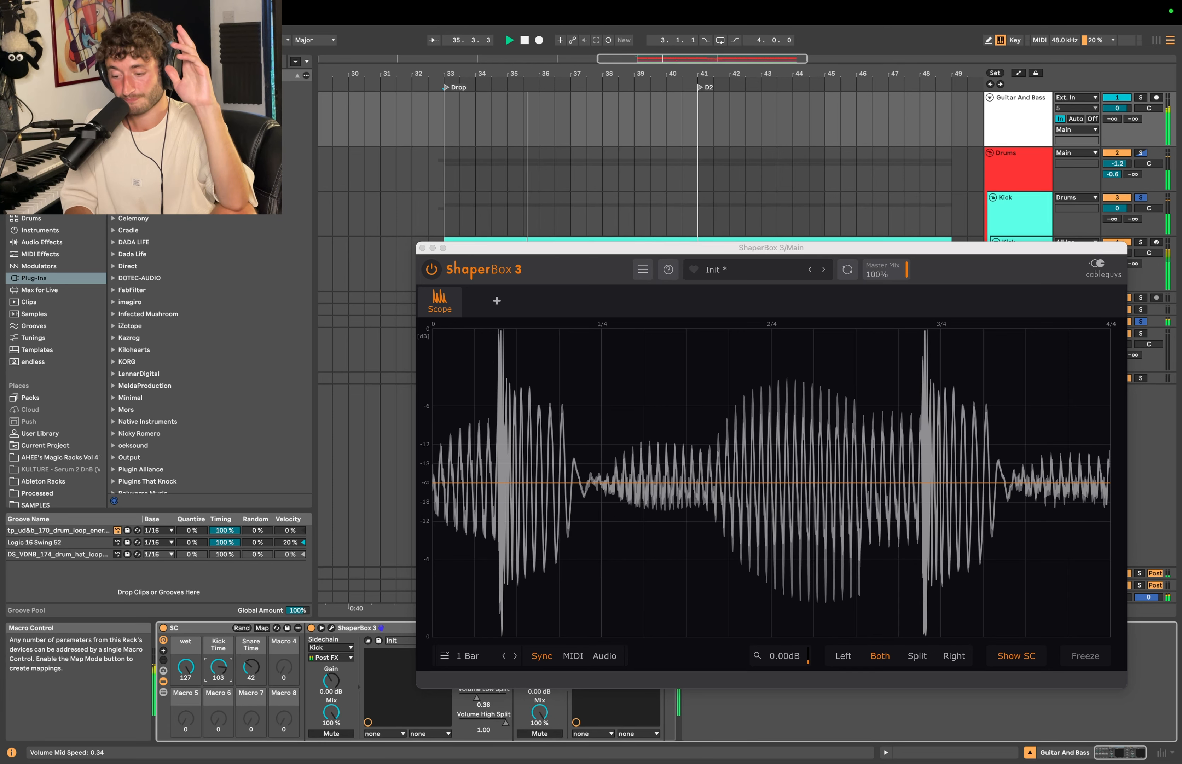
key(space)
click(1093, 661)
key(space)
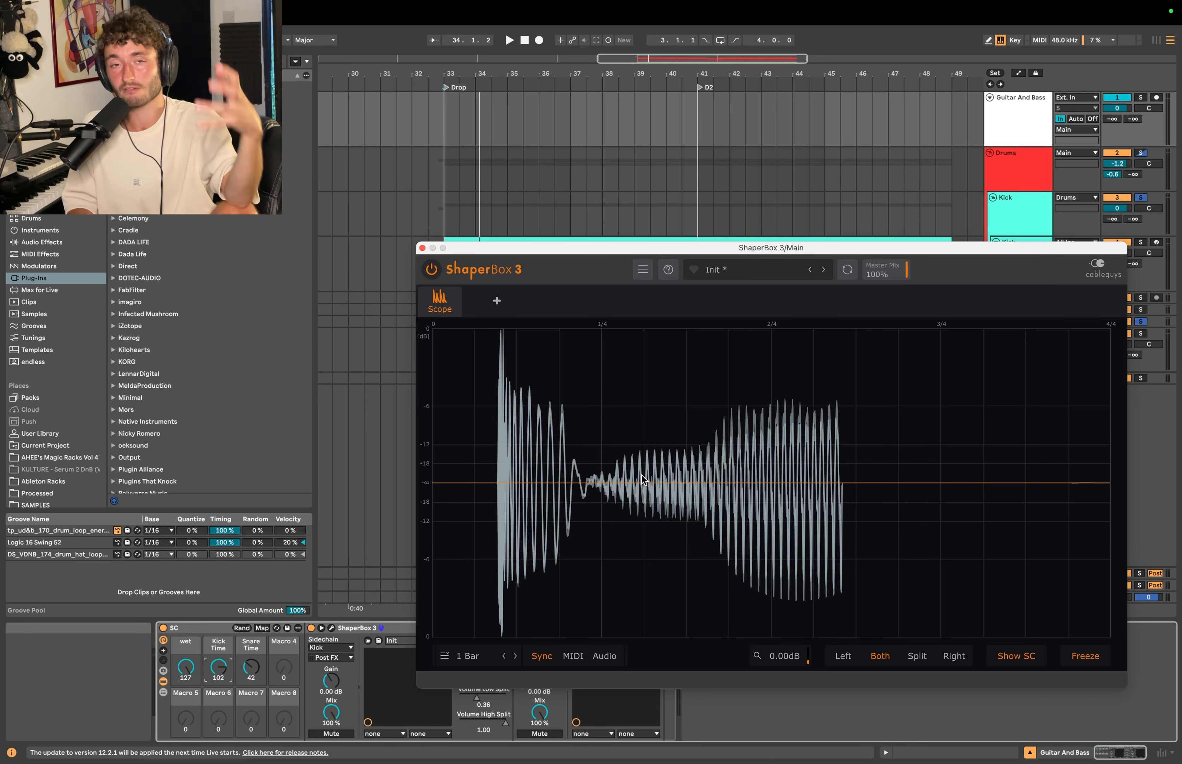
Step: Set the Kick Time macro to 80 while watching the unfrozen scope during playback, and close the scope window
key(space)
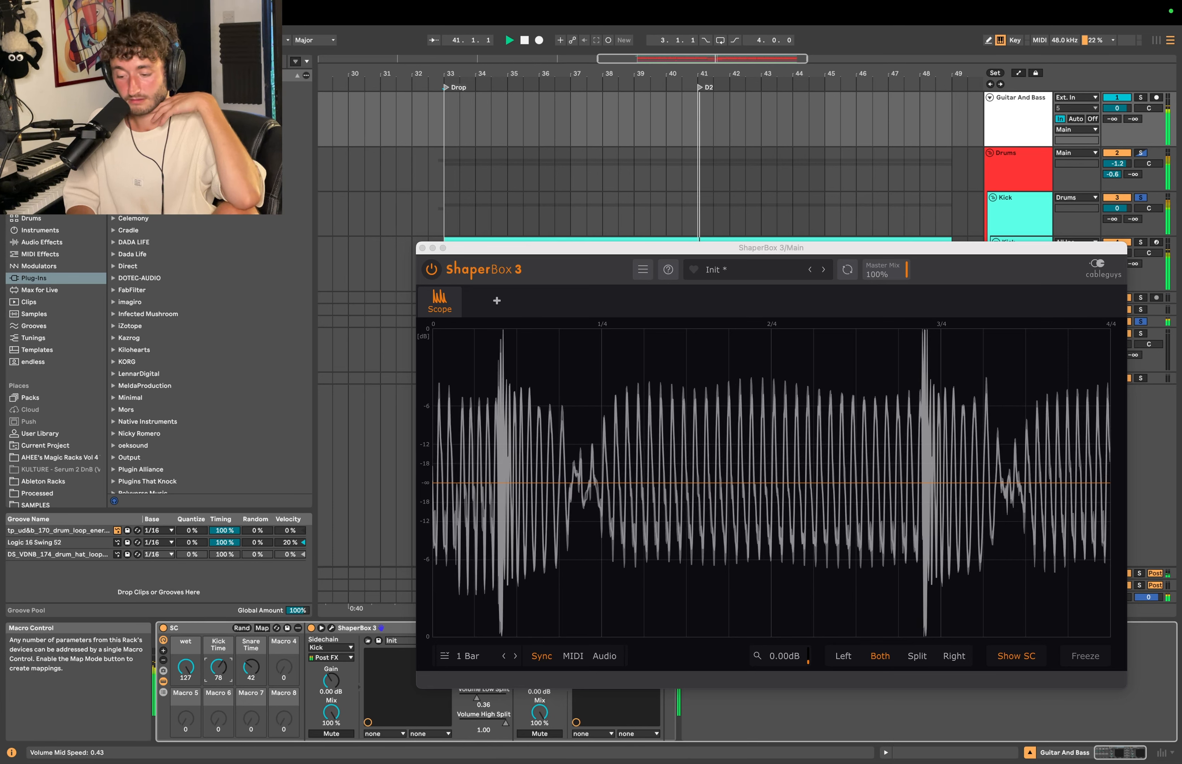
drag(219, 668, 219, 666)
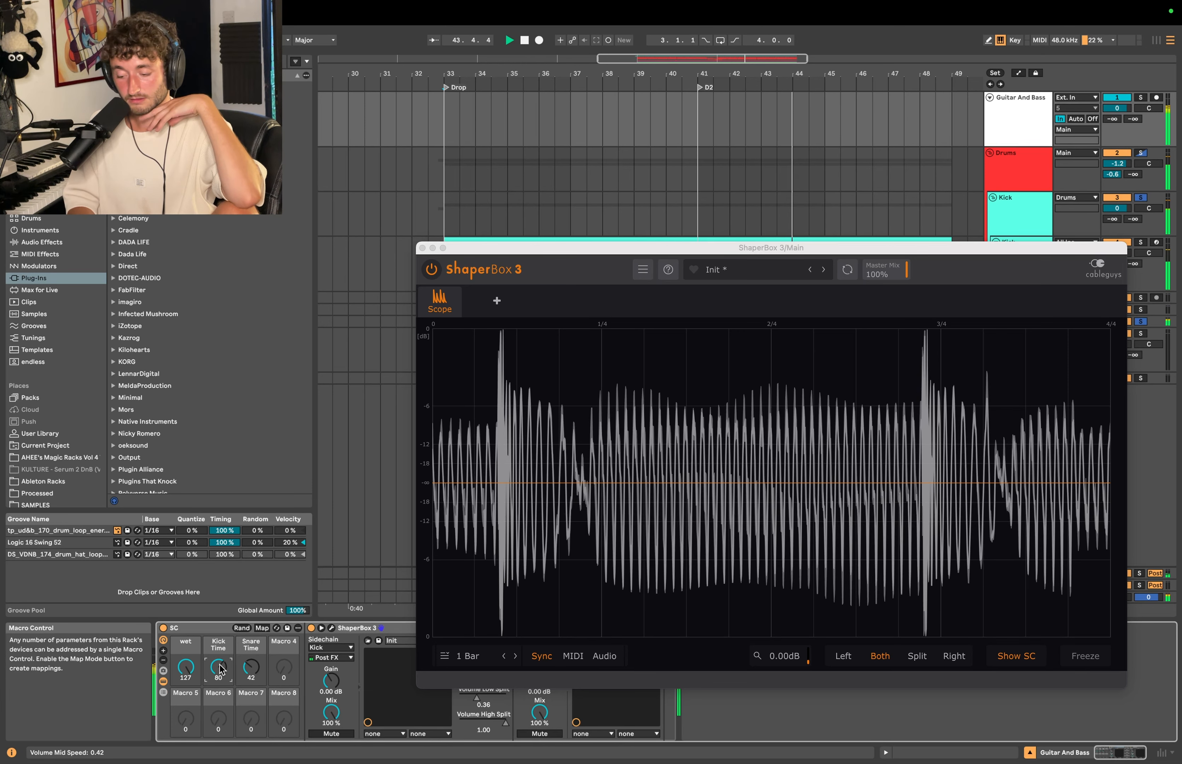
key(space)
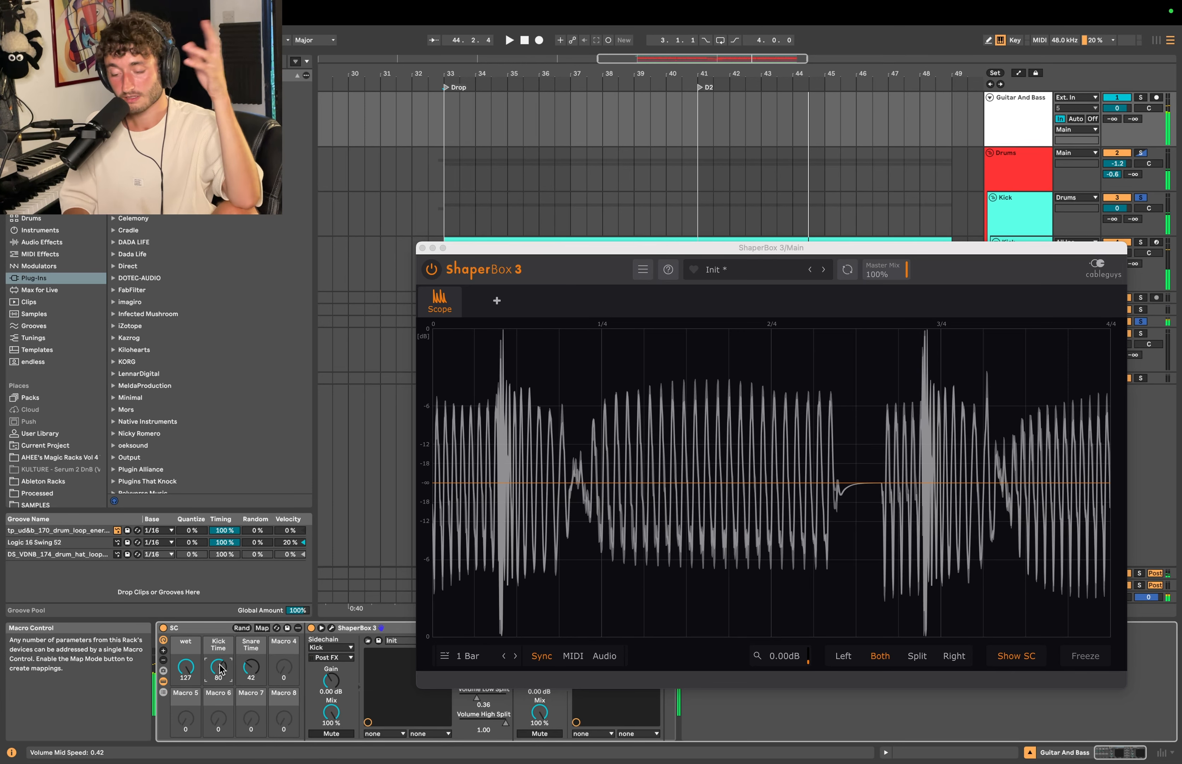
click(422, 247)
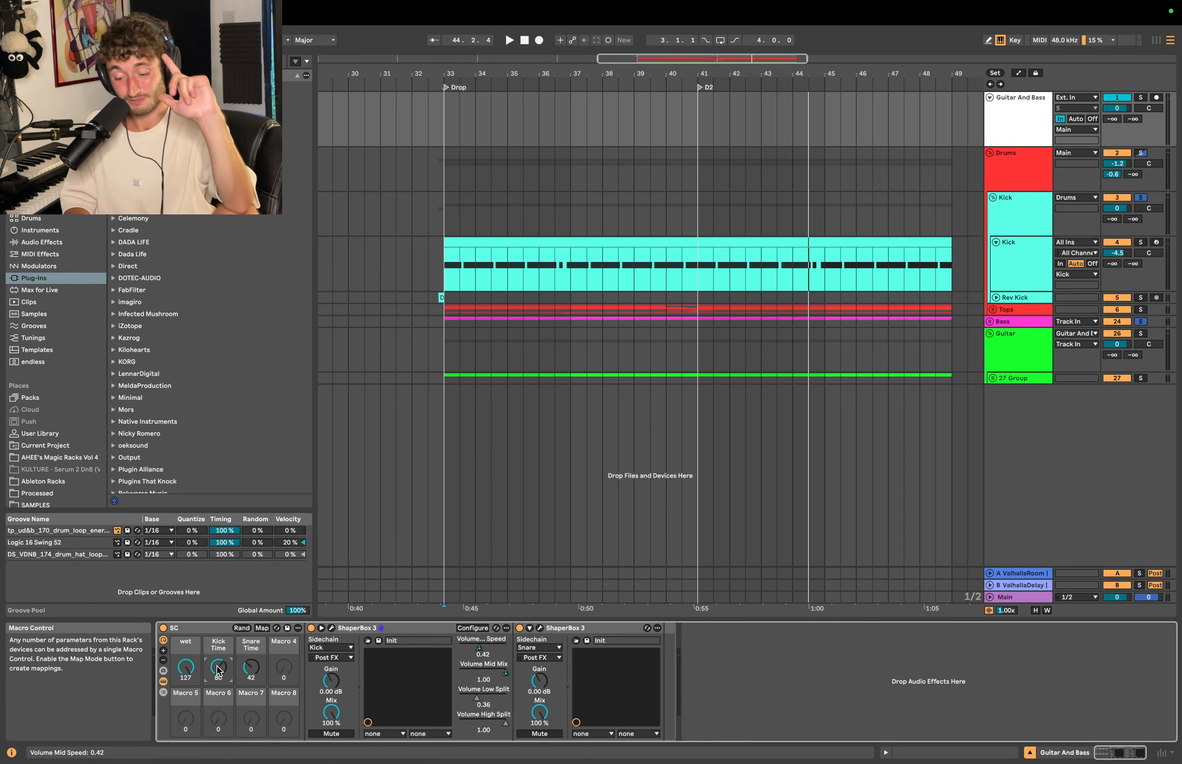
Step: Open the kick-triggered ShaperBox 3 on the Guitar And Bass track and adjust Kick Time to 78 with playback of the drop
click(1020, 126)
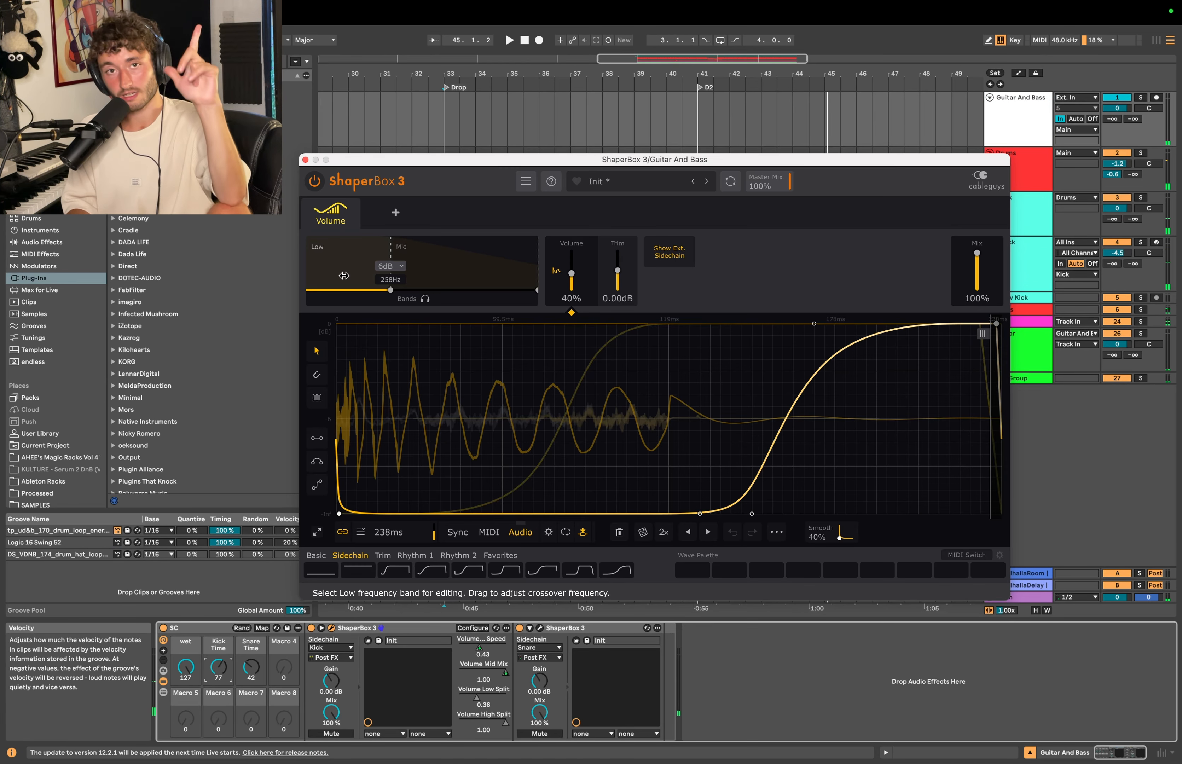
drag(445, 162, 479, 157)
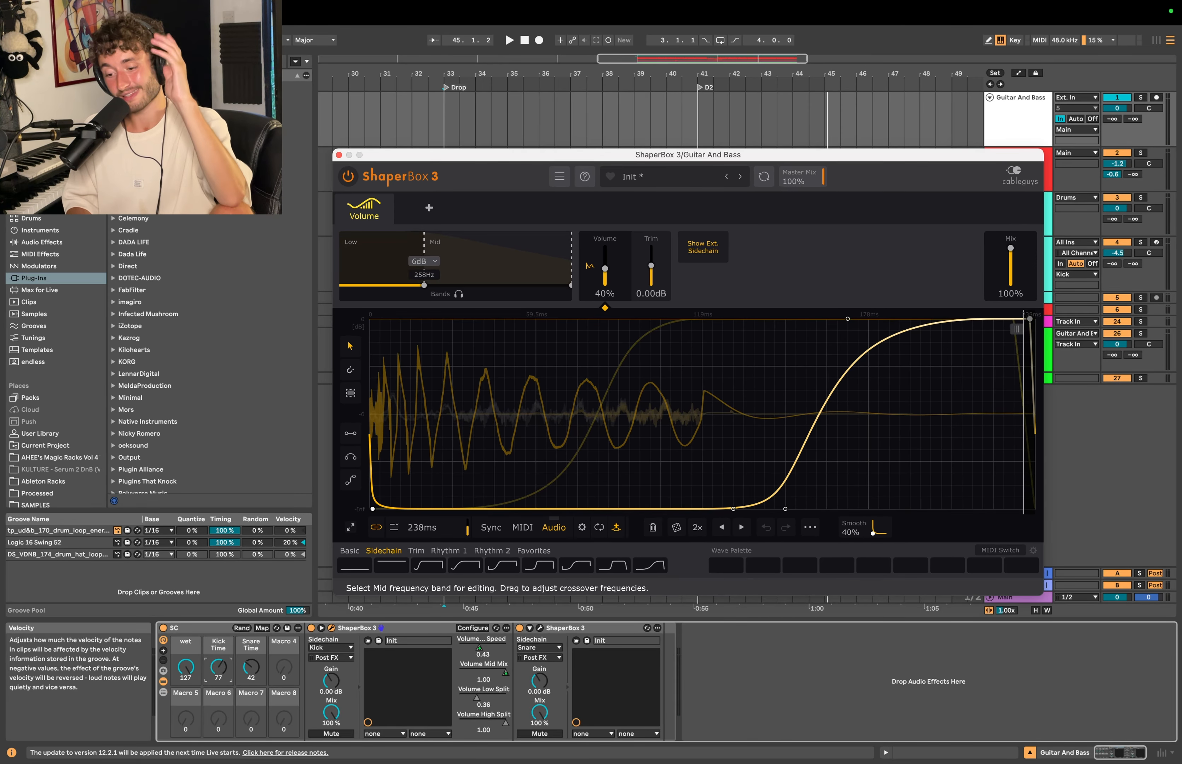
click(479, 254)
drag(219, 666, 218, 666)
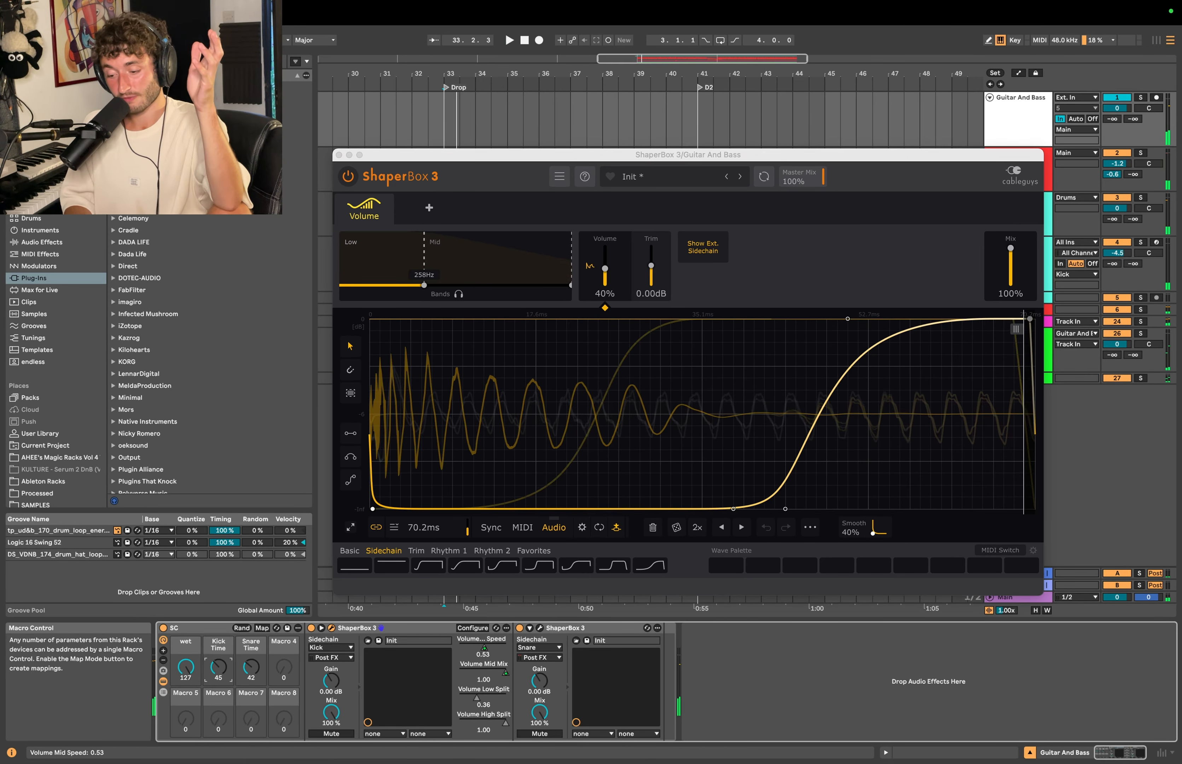
key(space)
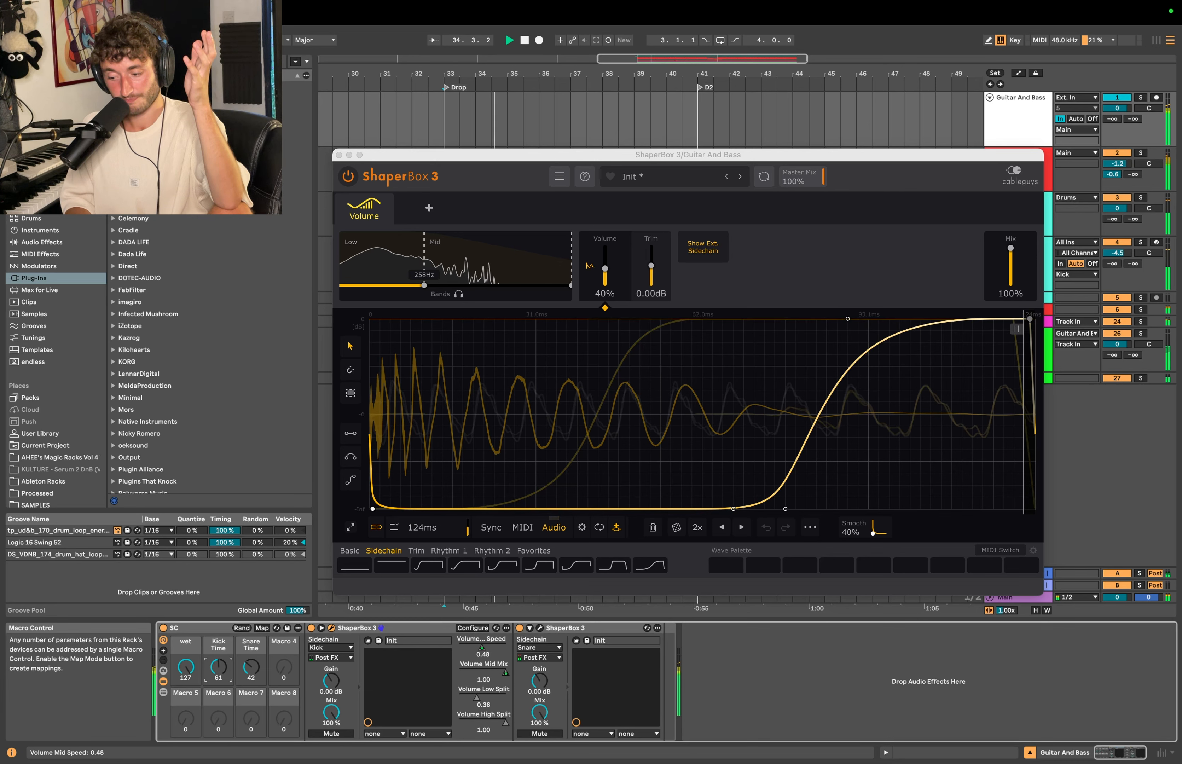
drag(218, 666, 217, 649)
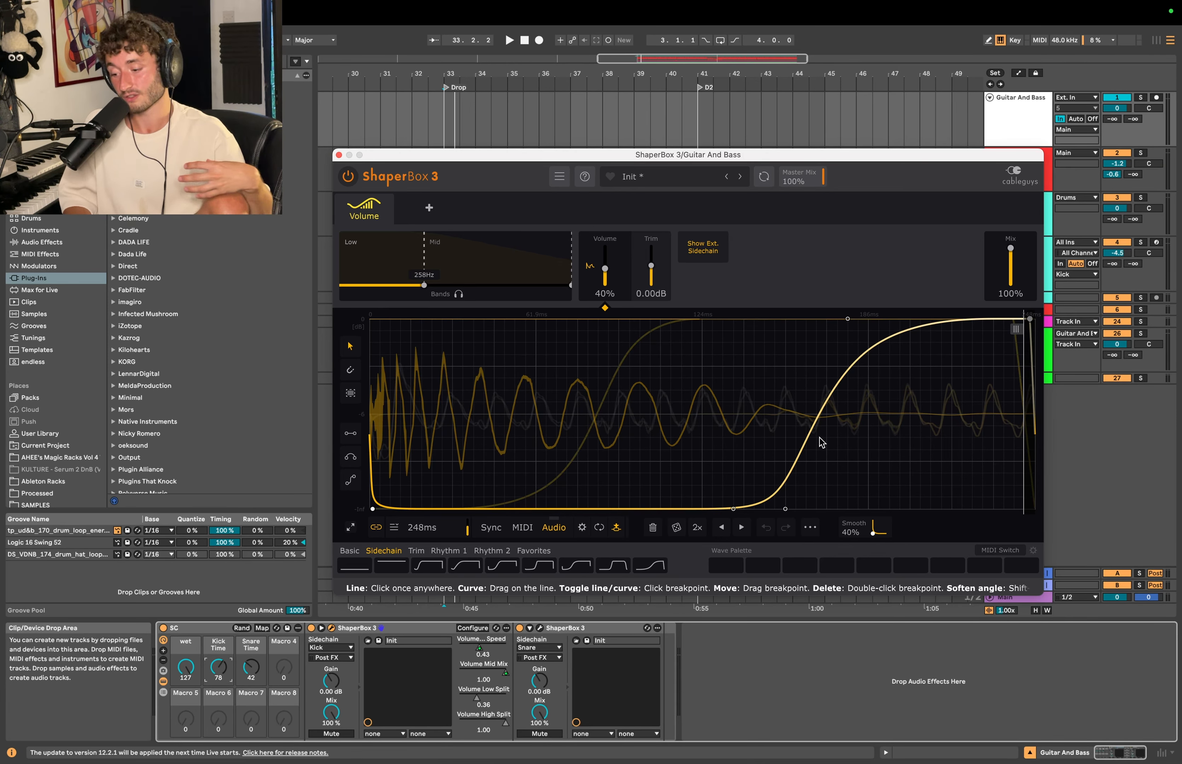
Step: Show the Mid and Low band volume curves in turn, and fine-tune the Kick Time macro to 75 during playback
click(509, 248)
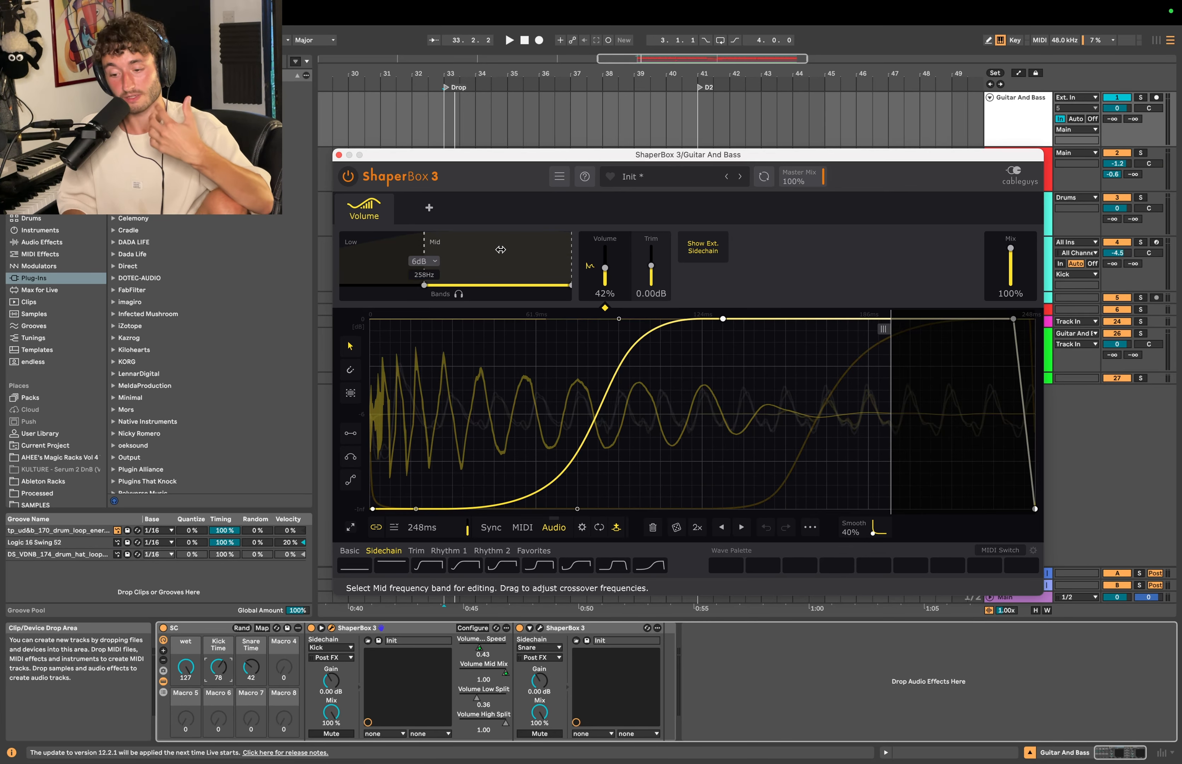
click(392, 251)
key(space)
drag(218, 666, 218, 664)
drag(214, 671, 214, 668)
Step: Play the drop from bar 33 with the Mid band curve shown, and close the kick-triggered ShaperBox 3 window
click(435, 243)
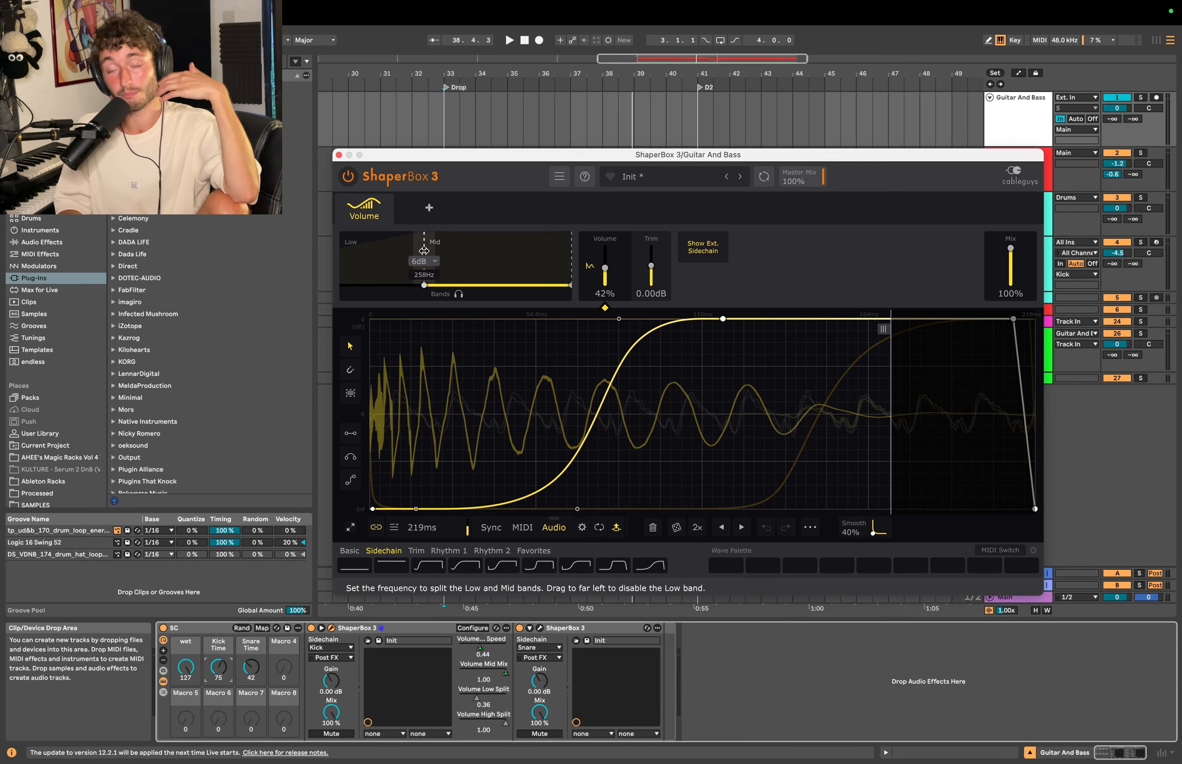
key(space)
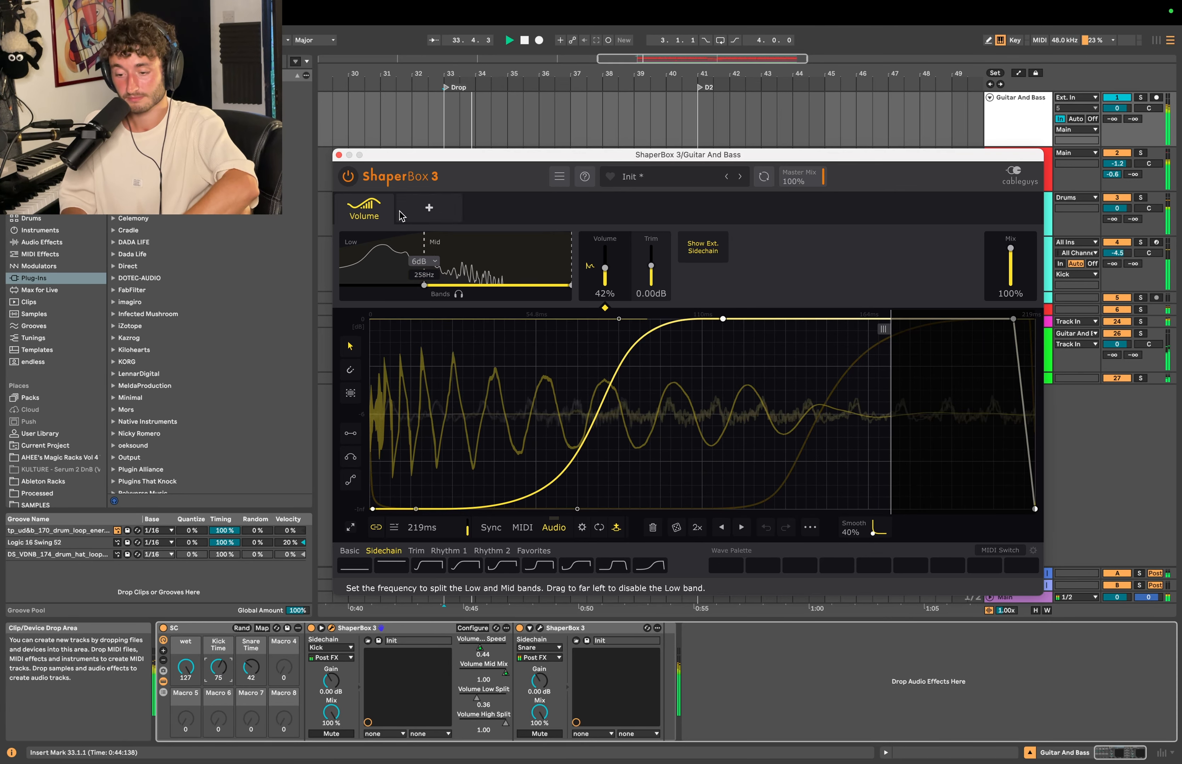
click(338, 156)
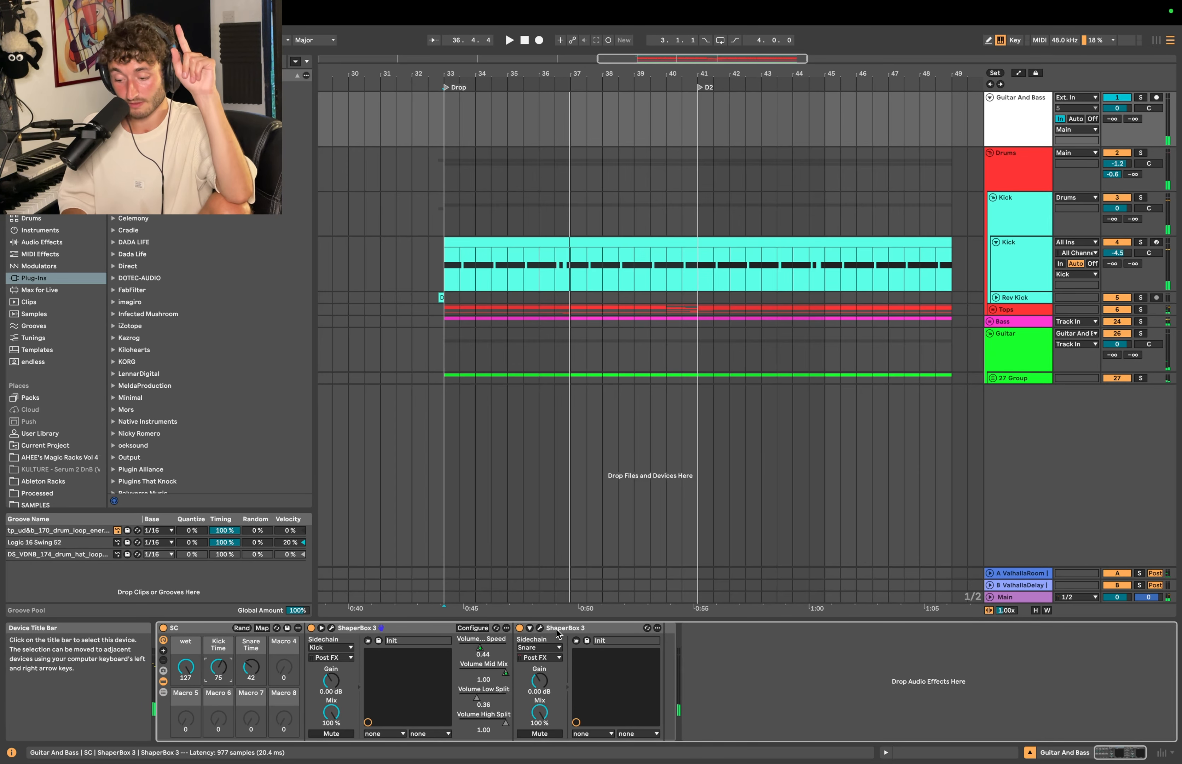
Step: Open the snare-triggered ShaperBox 3 and play the drop from bar 33 with its window moved clear of the rack macros
click(539, 629)
click(539, 629)
key(space)
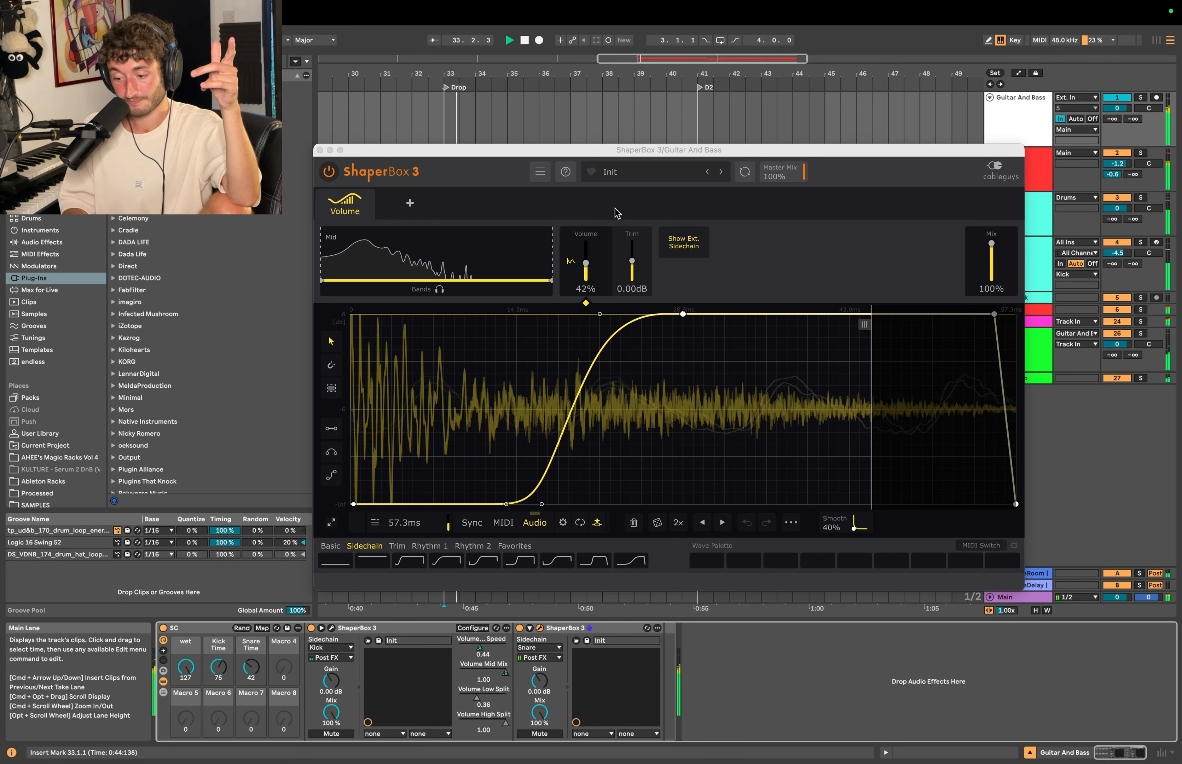
drag(598, 150, 671, 210)
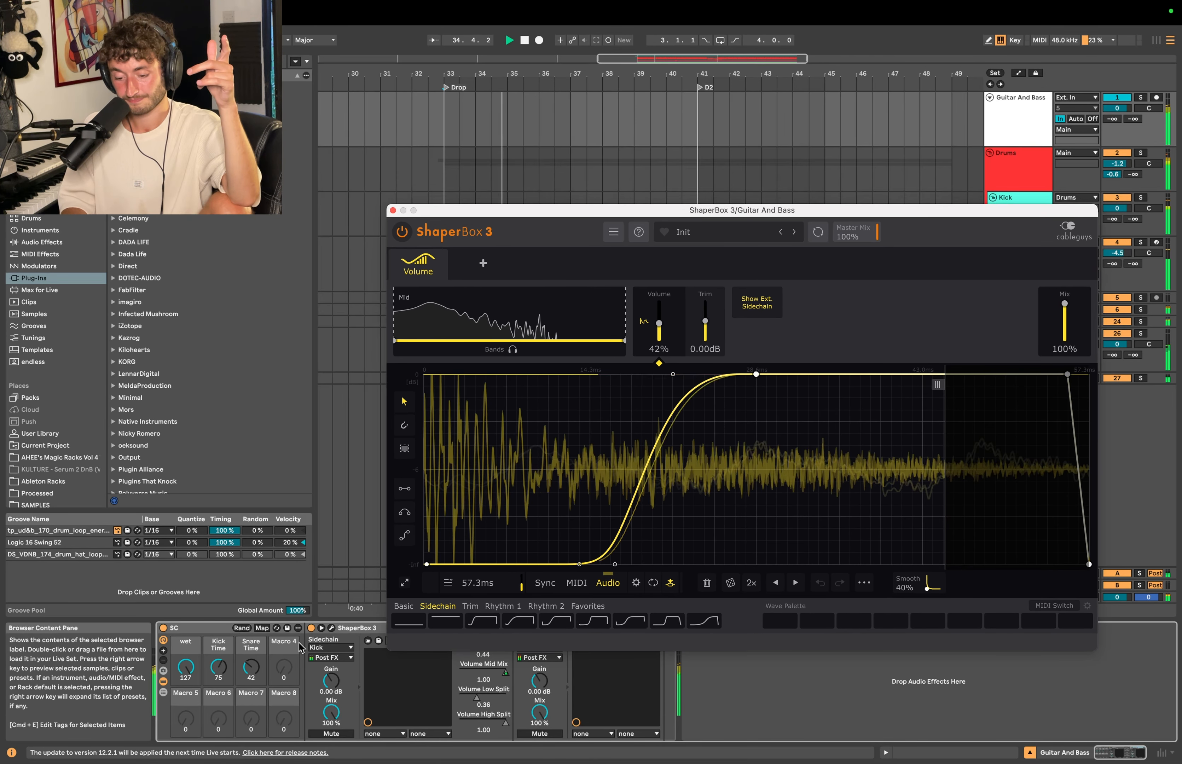
Step: Audition the snare ducking with Snare Time at 54, and reduce the macro until the envelope length is 11.3 ms
click(251, 666)
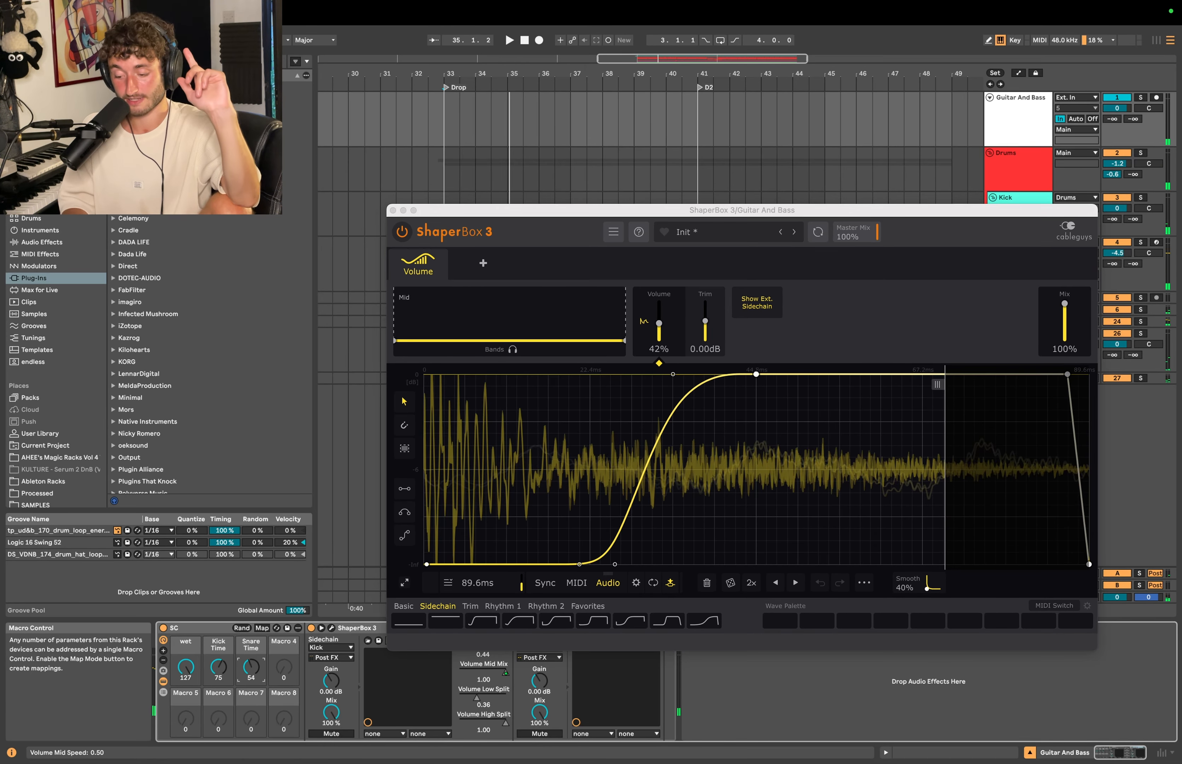
drag(251, 667, 251, 596)
key(space)
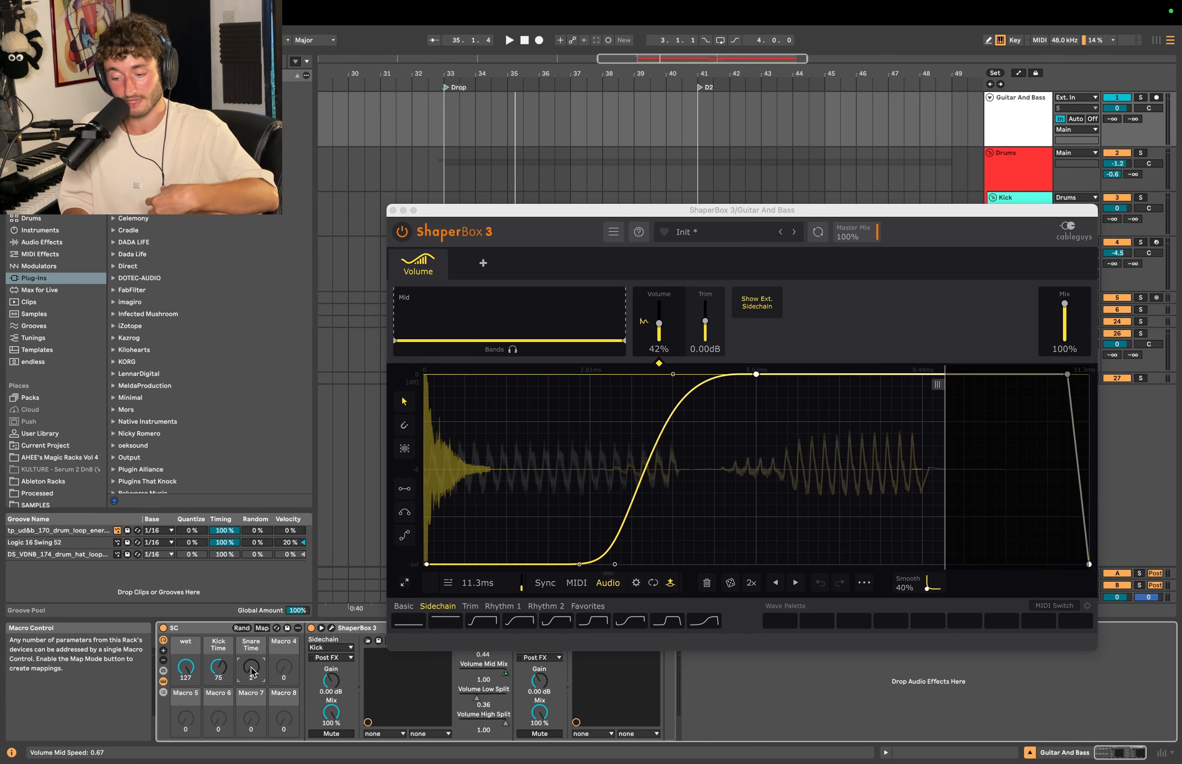
Step: Raise Snare Time to a 211 ms envelope, play the drop, reduce the macro to 47 and close the snare-triggered ShaperBox 3
drag(252, 671, 252, 656)
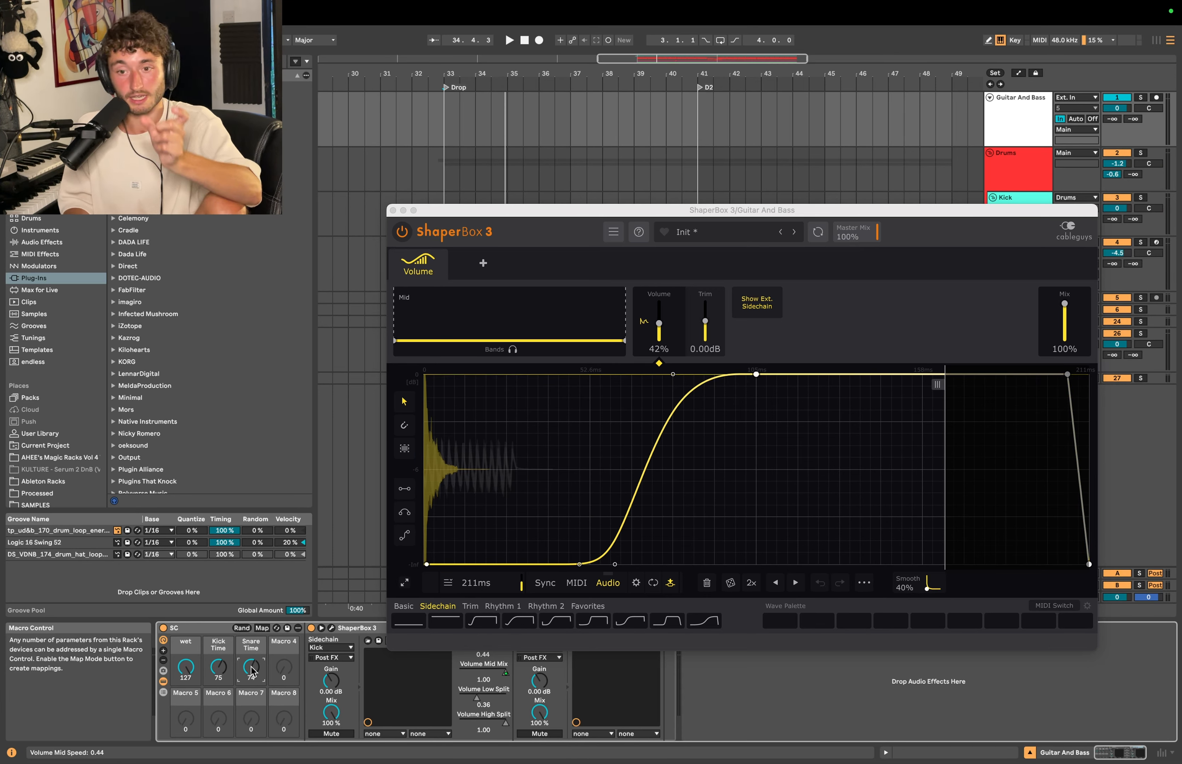
key(space)
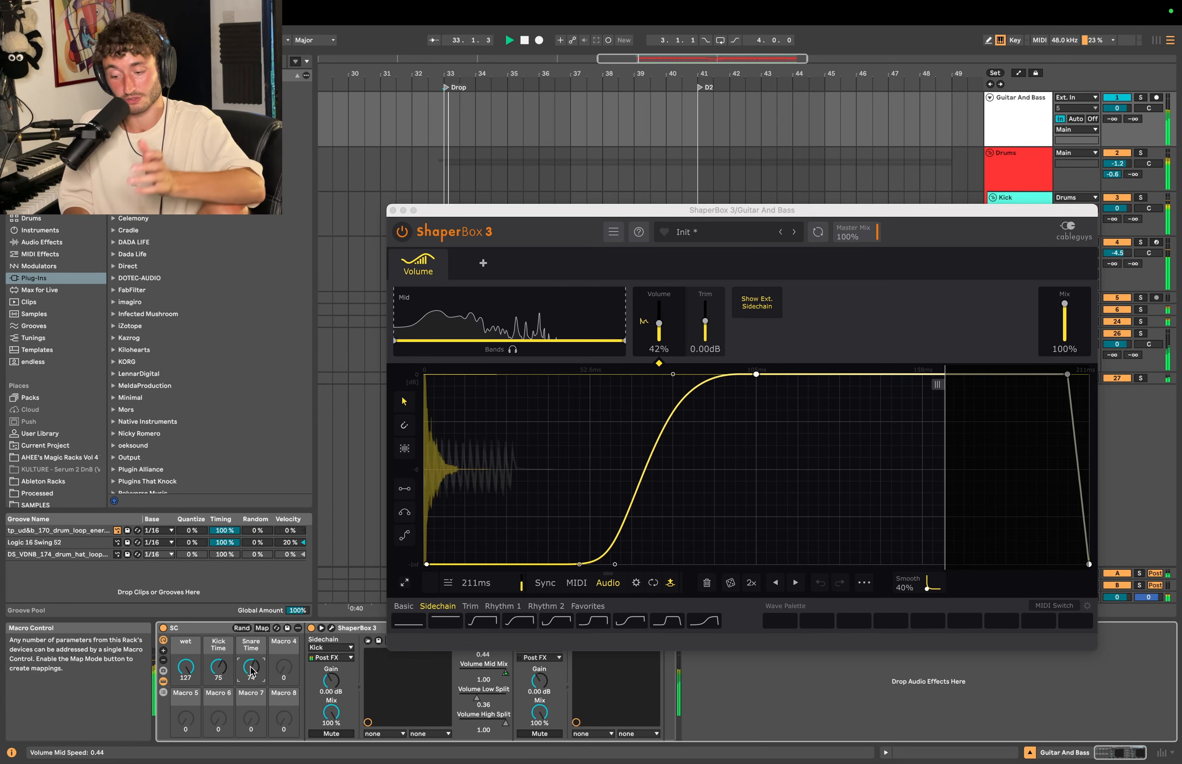
drag(251, 672, 252, 694)
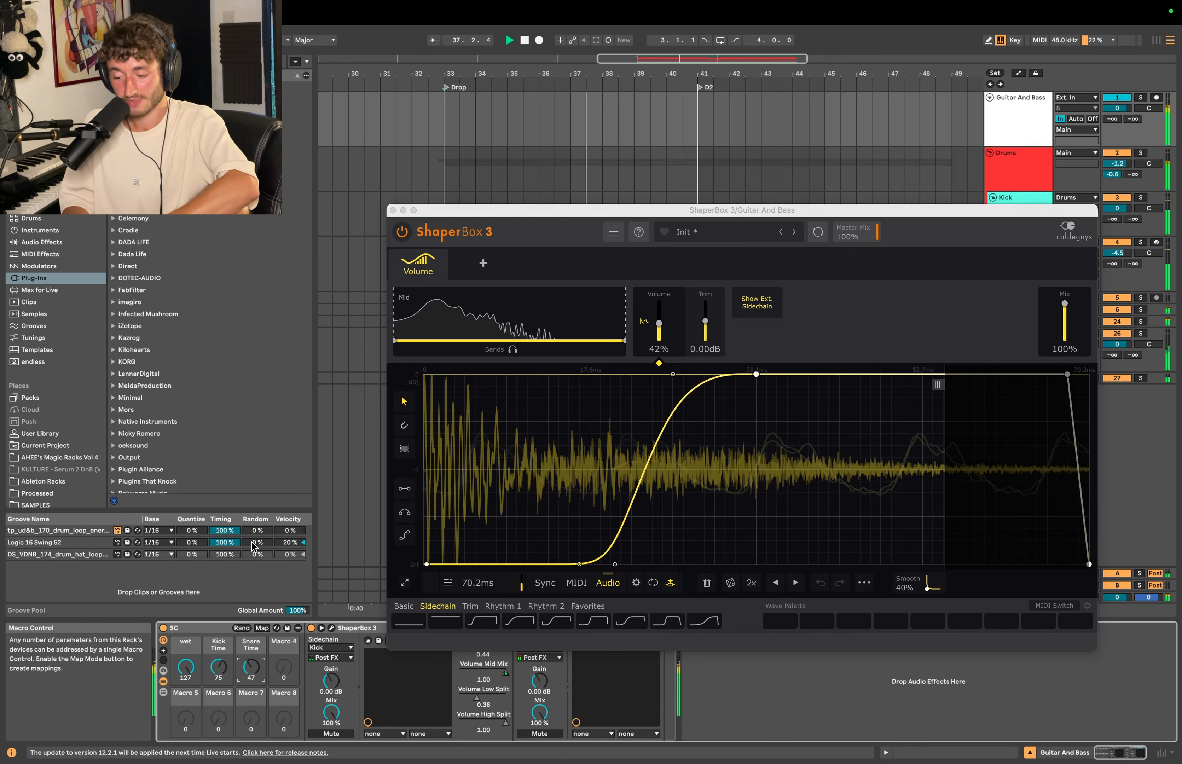
click(392, 211)
Step: Play the rest of the drop with the Guitar And Bass track selected, and place the insert marker at bar 33 on the Kick group
scroll(475, 239, down, 5)
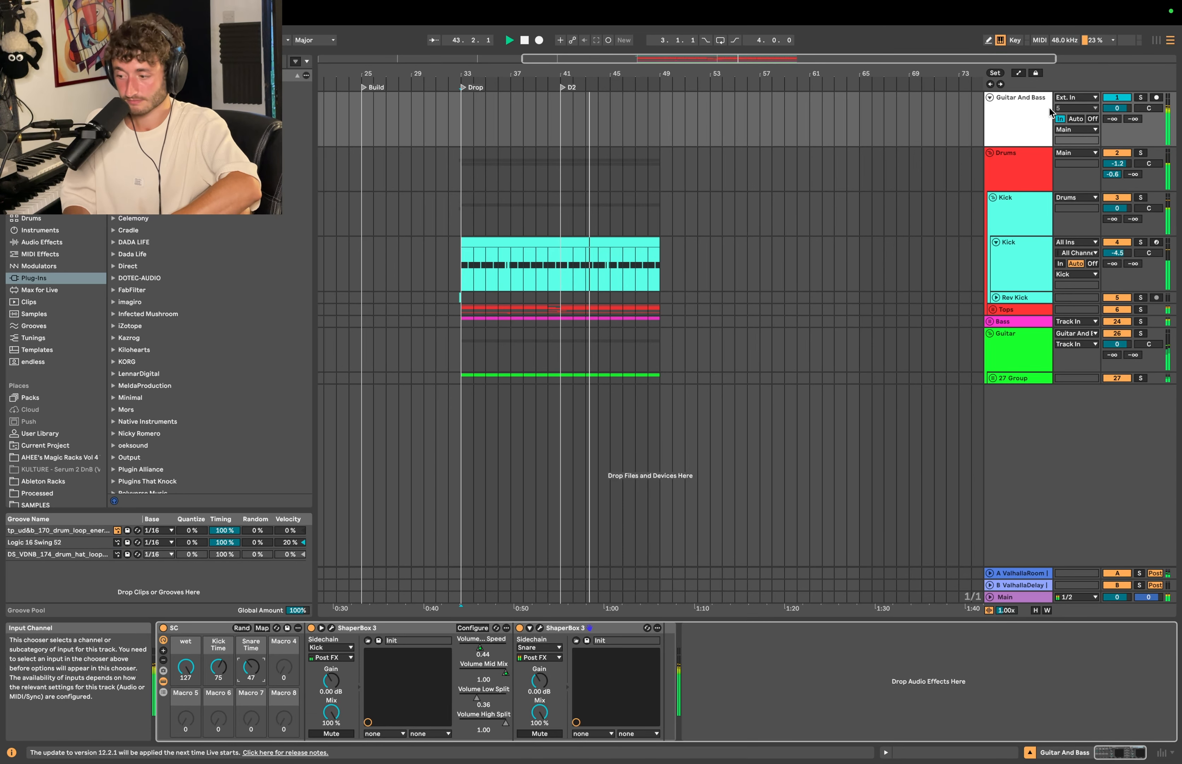
click(1028, 109)
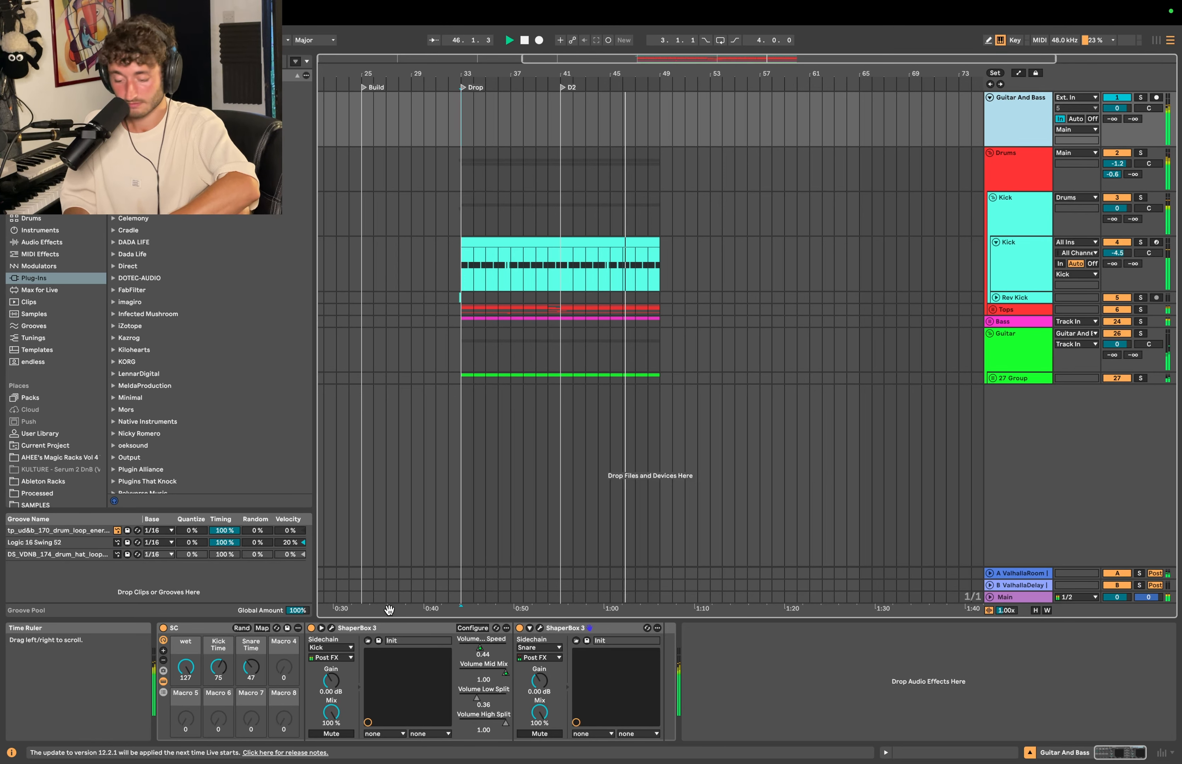
click(466, 214)
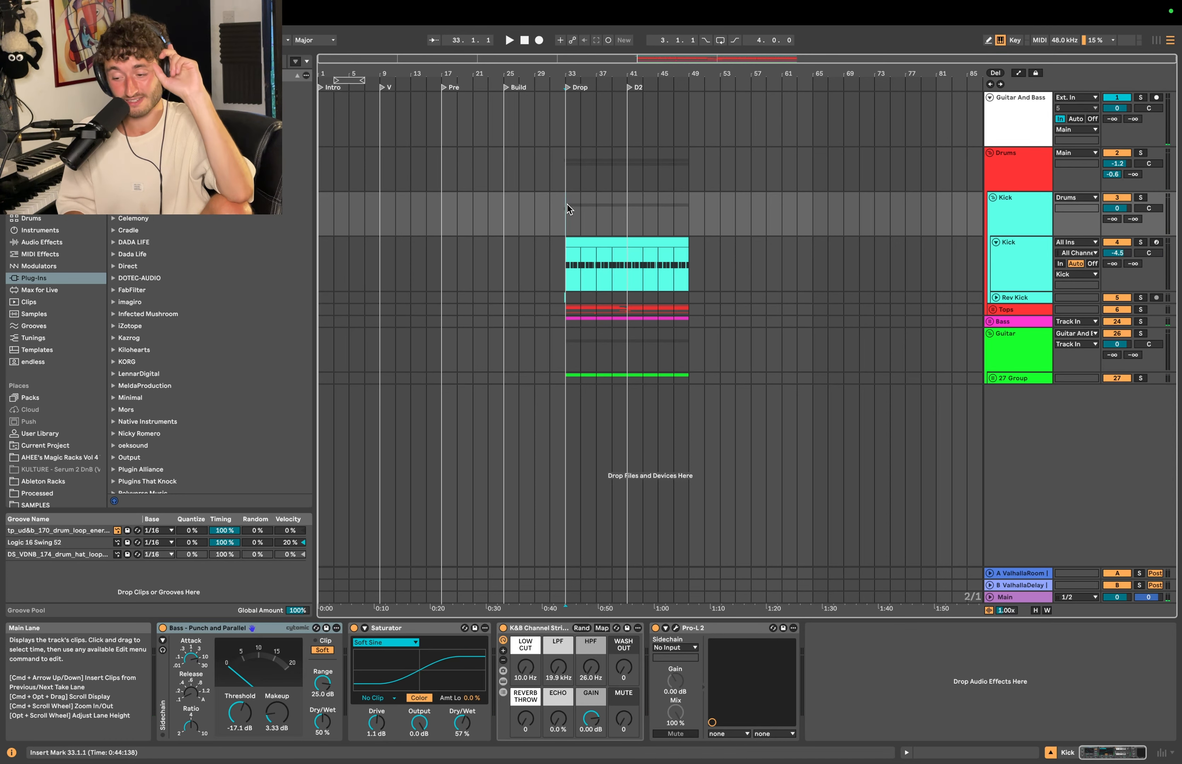
scroll(567, 204, up, 3)
scroll(567, 204, down, 3)
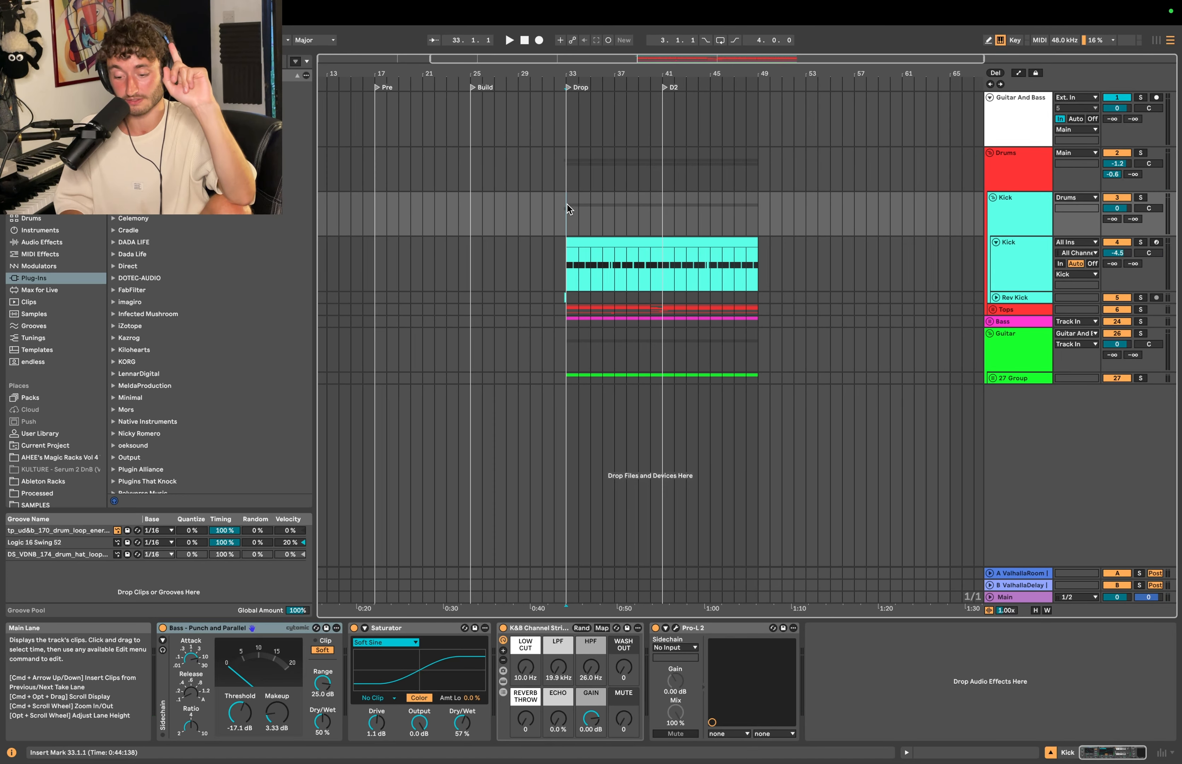
Step: Show the Guitar And Bass track's SC rack and single out its wet and Kick Time macros
click(1029, 121)
click(218, 667)
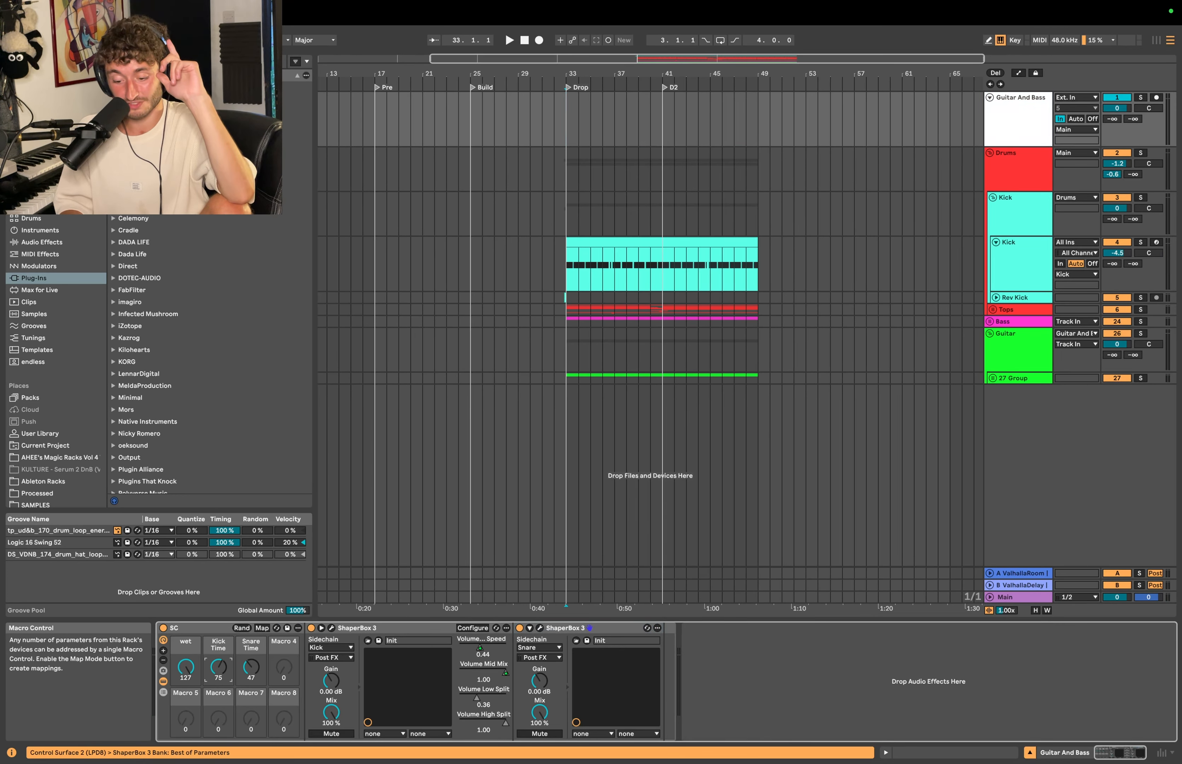
click(185, 667)
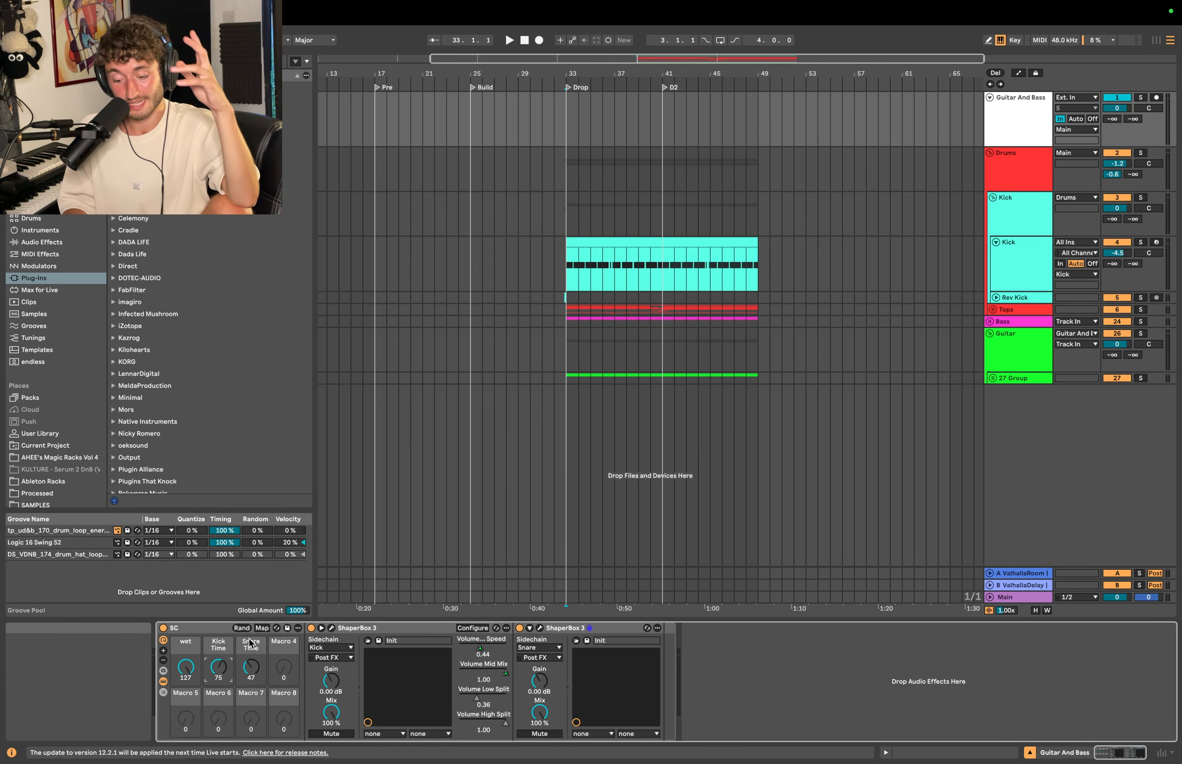
click(218, 668)
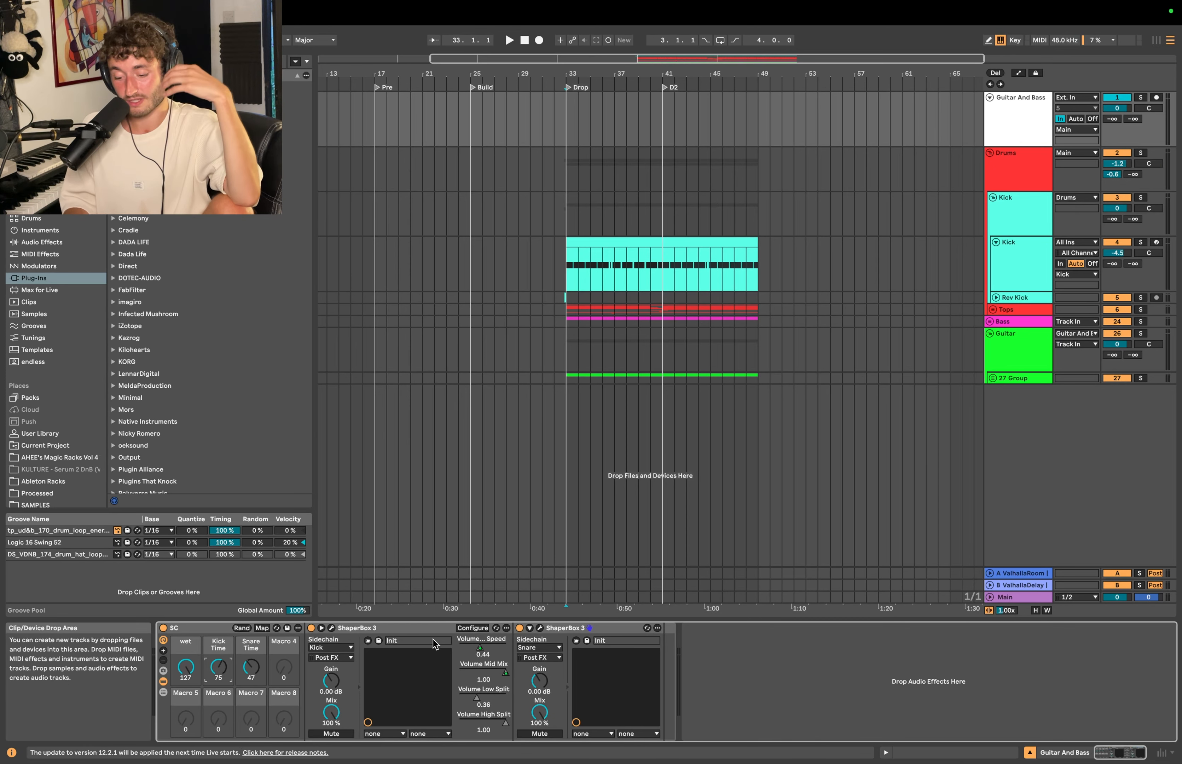
Step: Open the kick-triggered ShaperBox 3, show its Low band volume curve, and close the window
click(332, 628)
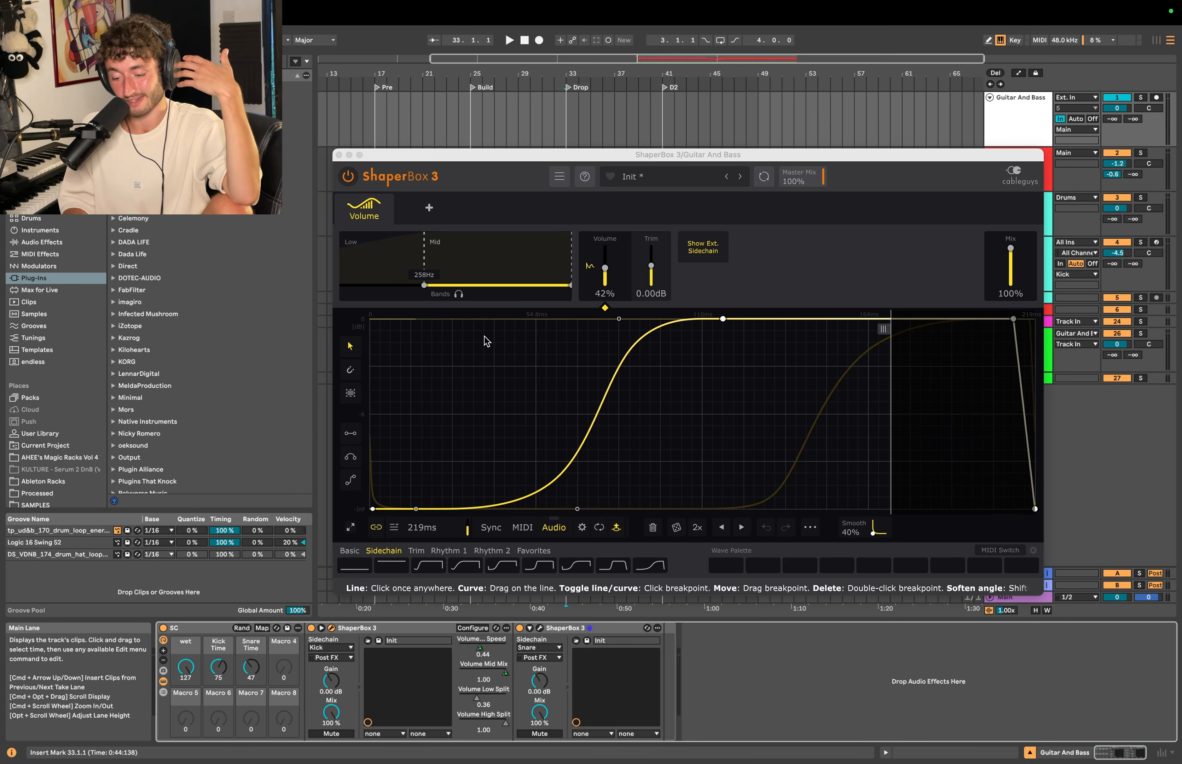
click(400, 237)
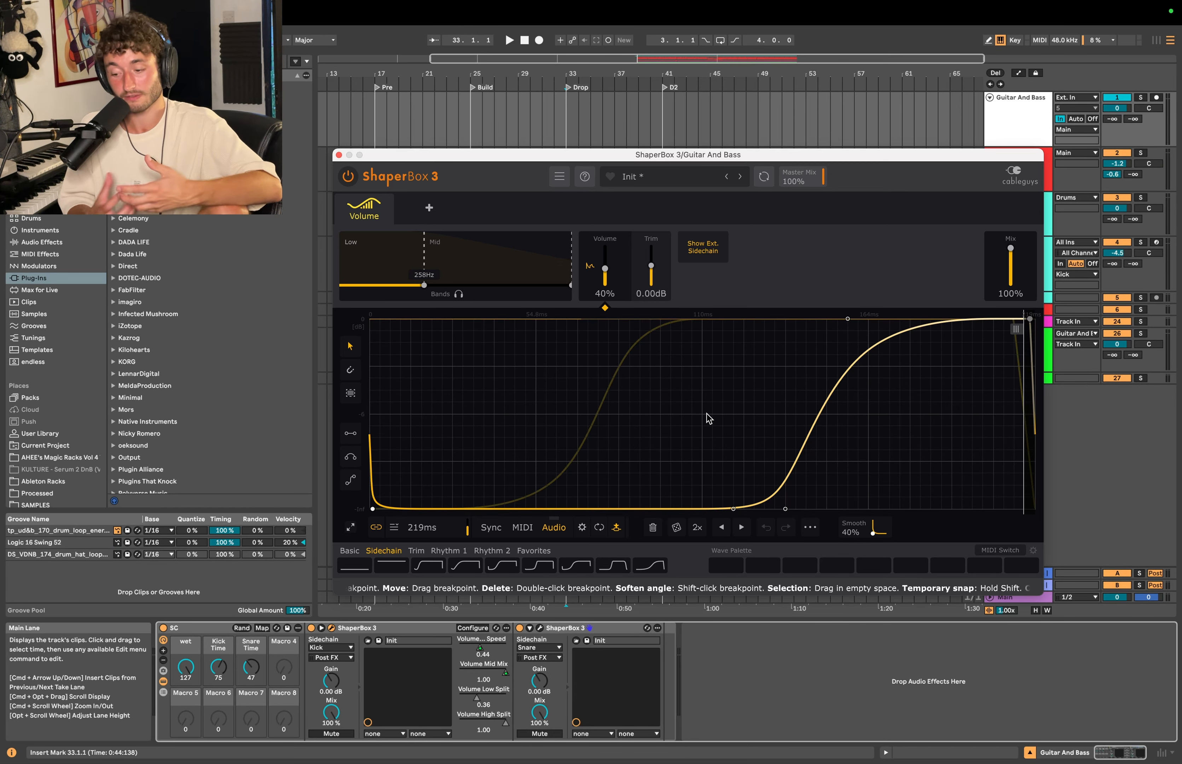
click(339, 154)
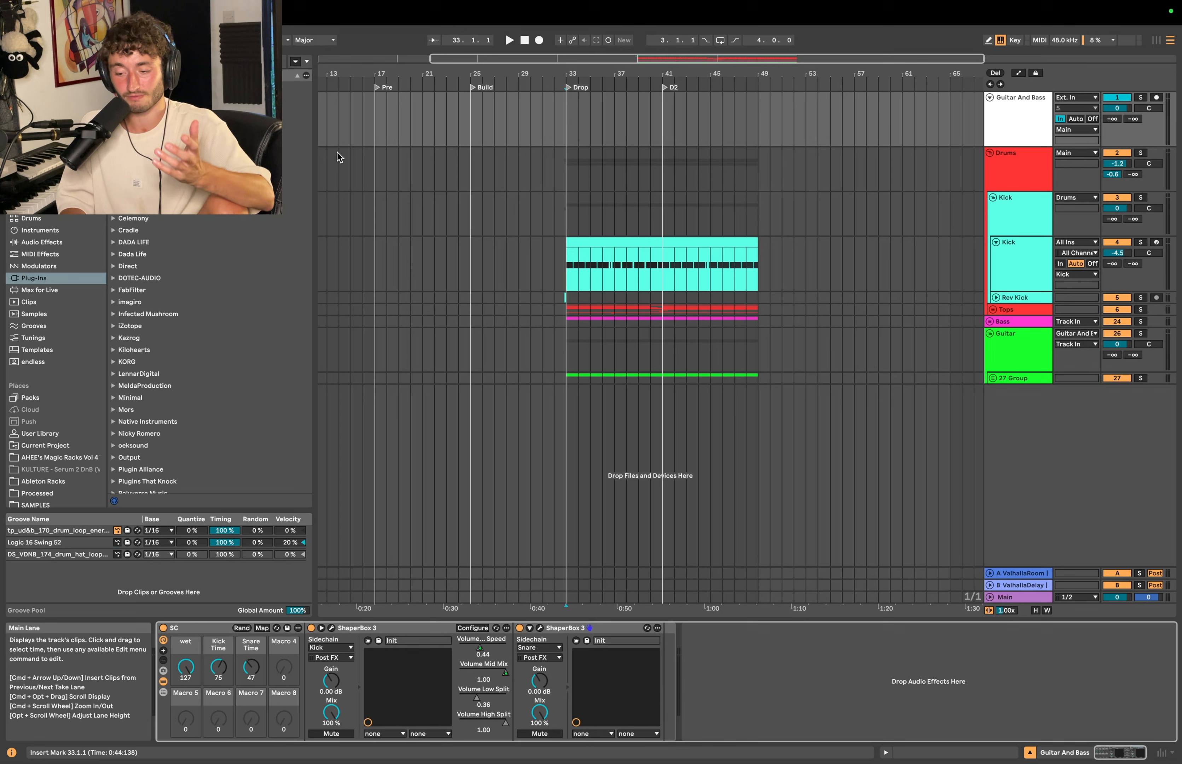
Step: Select the Kick track inside the Kick group to show its Kicks Rack and kick sample
click(565, 250)
click(1022, 249)
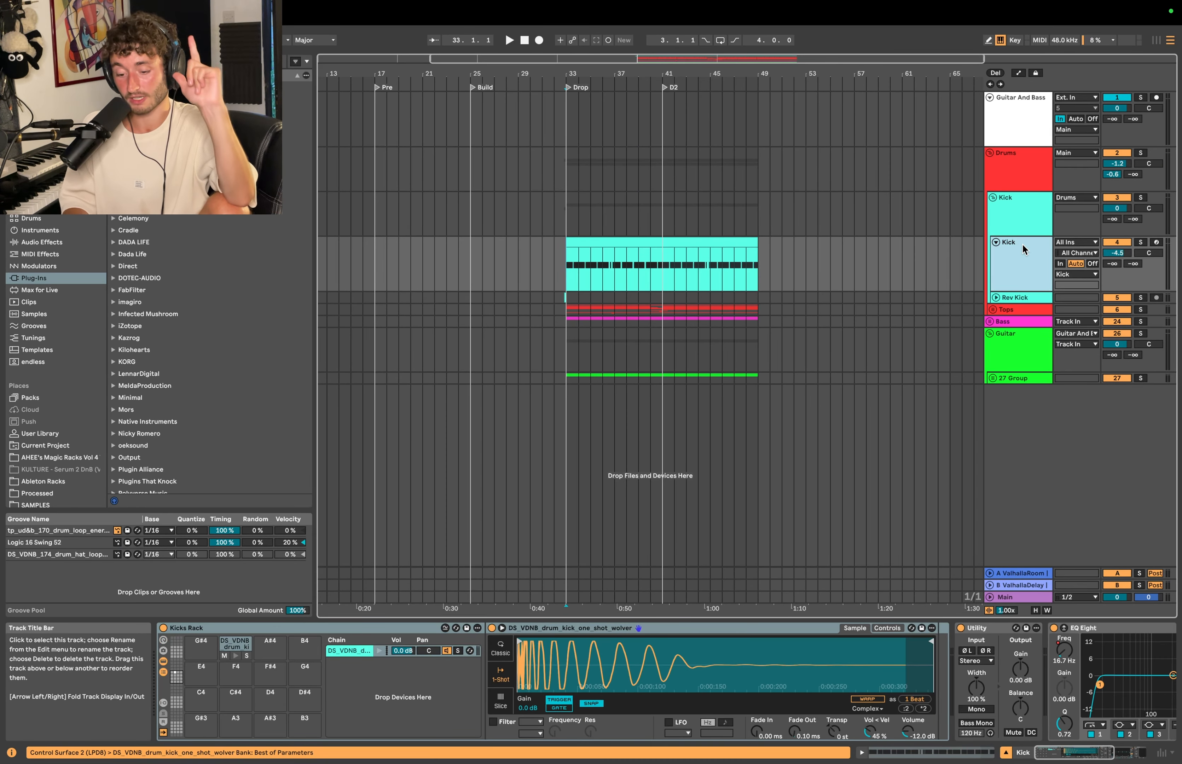